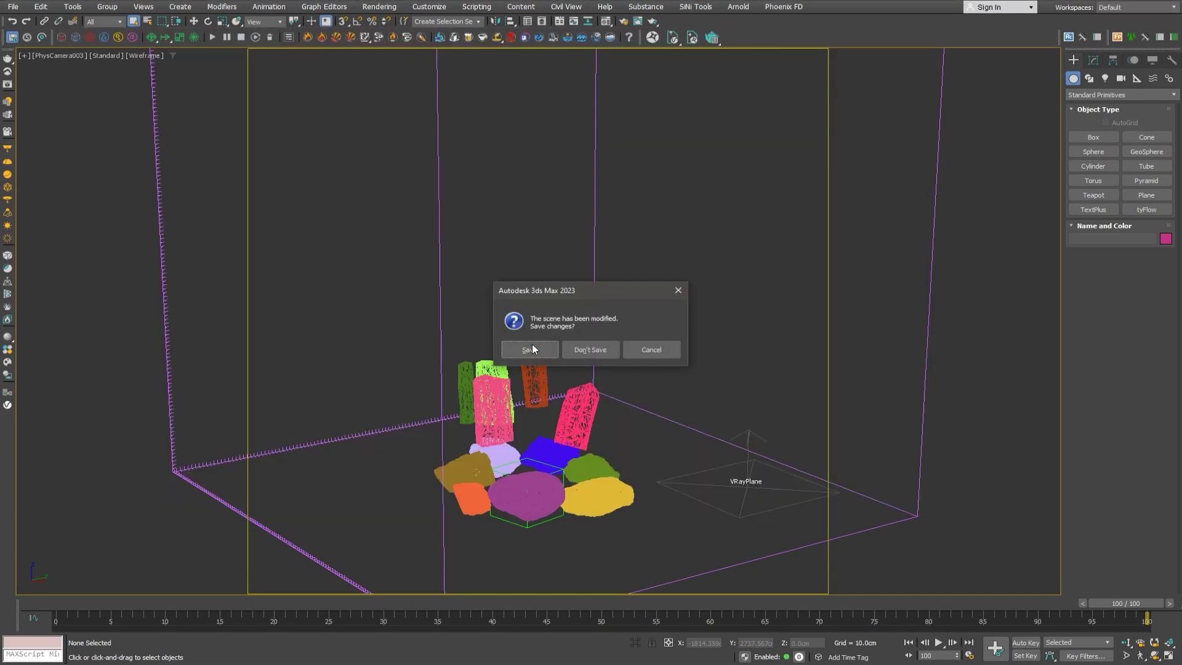
Step: Confirm saving the changes to the modified campfire scene at the exit prompt
{"action": "left_click", "coordinate": [530, 350]}
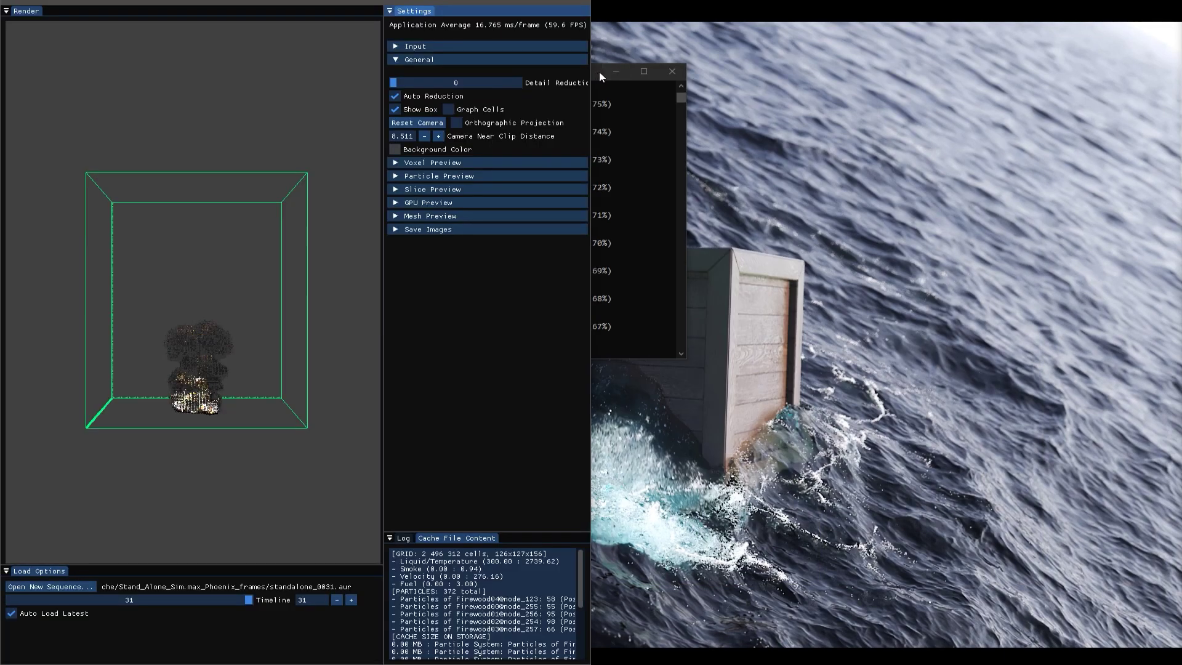
Step: Snap the simulation log console to the right screen edge, beside the Phoenix Previewer
{"action": "left_click_drag", "start_coordinate": [600, 71], "coordinate": [1179, 178]}
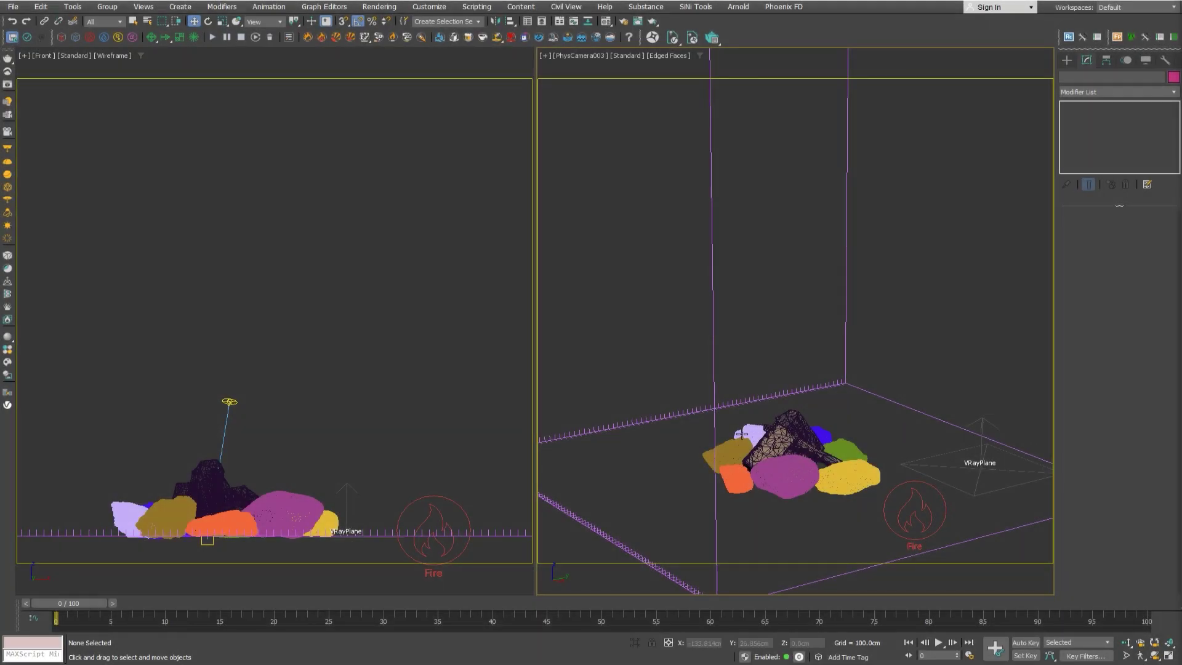
Step: Select the firewood log and scrub the timeline to watch it rise and resettle by frame 100
{"action": "left_click", "coordinate": [782, 446]}
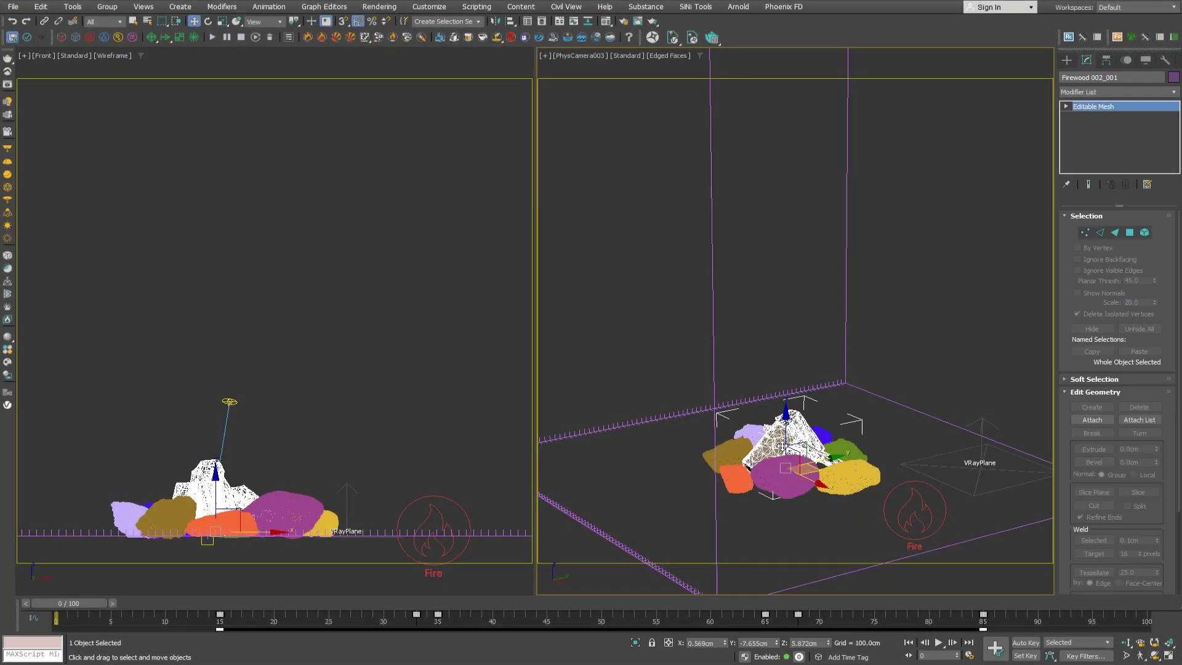
{"action": "left_click", "coordinate": [784, 488]}
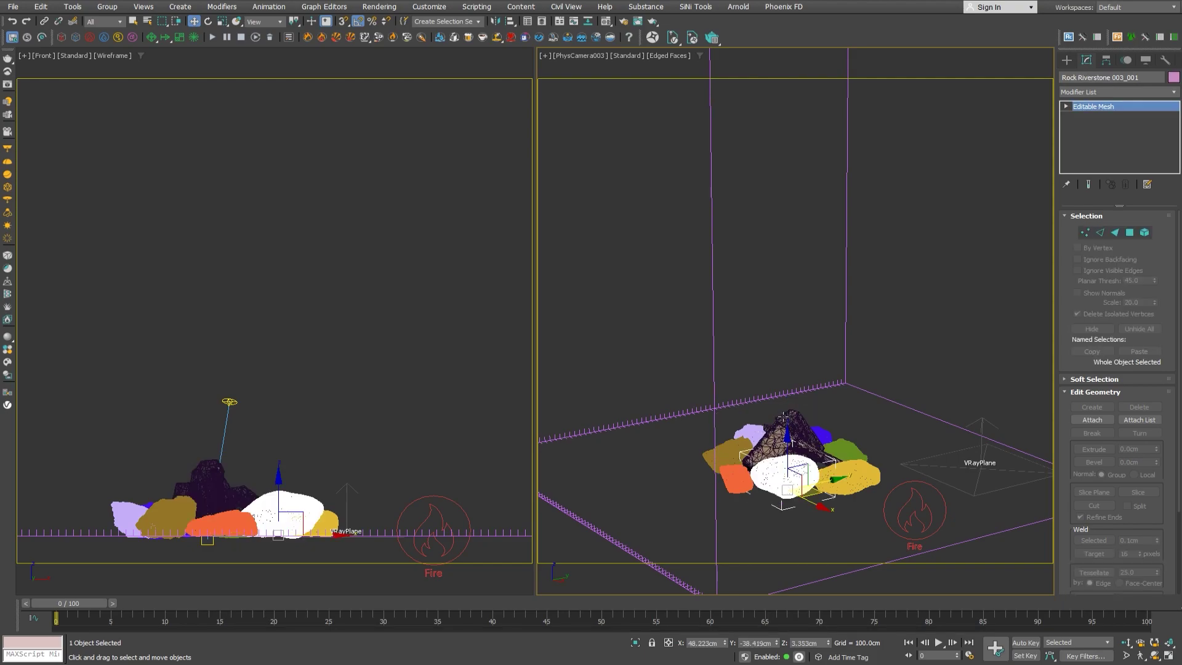
{"action": "left_click", "coordinate": [209, 486]}
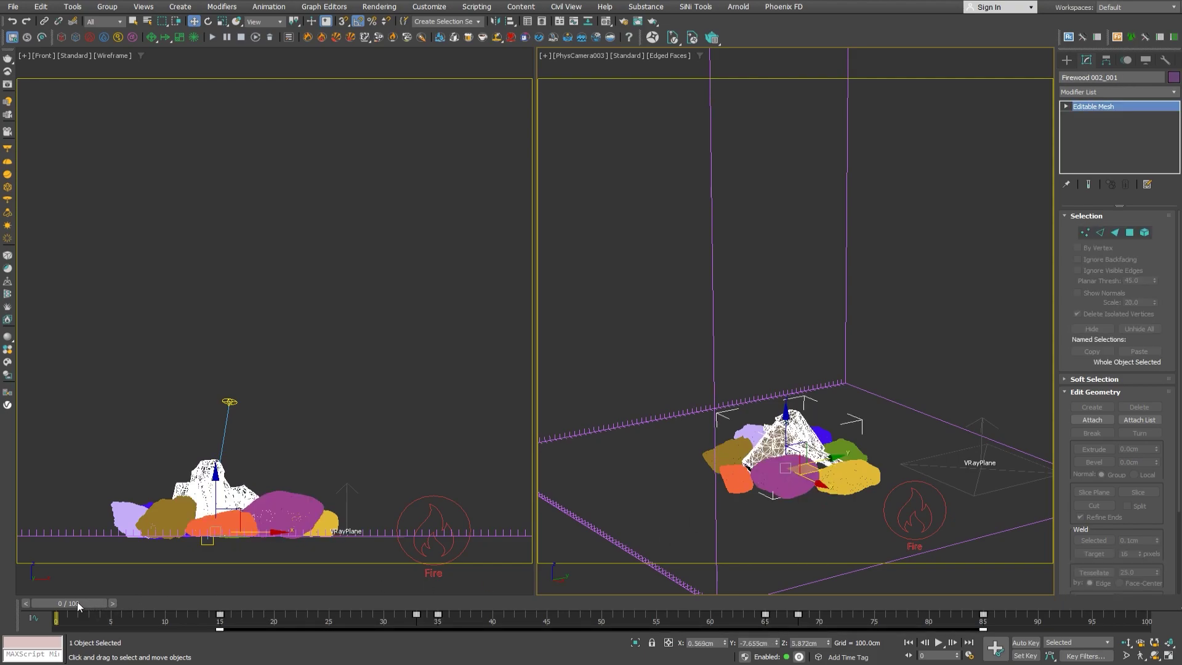
{"action": "left_click_drag", "start_coordinate": [77, 601], "coordinate": [1147, 647]}
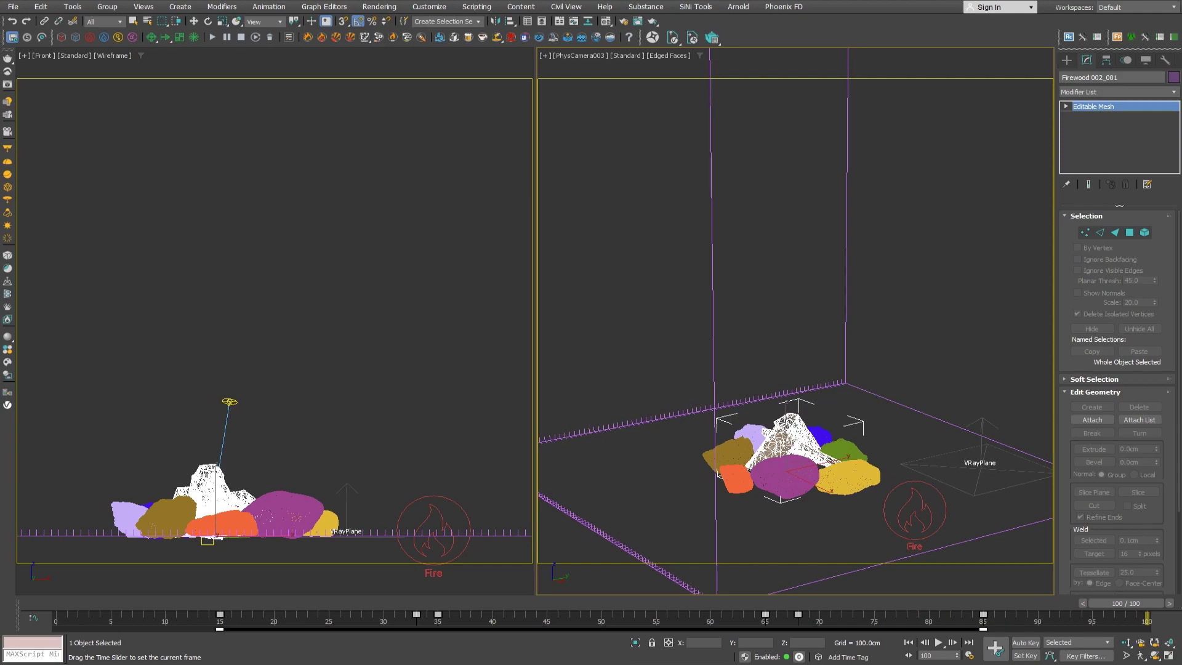
Step: Select the Fire source and scrub frames 0–100 to watch Outgoing Velocity vary from 20.0cm to 0.0cm
{"action": "key", "text": "w"}
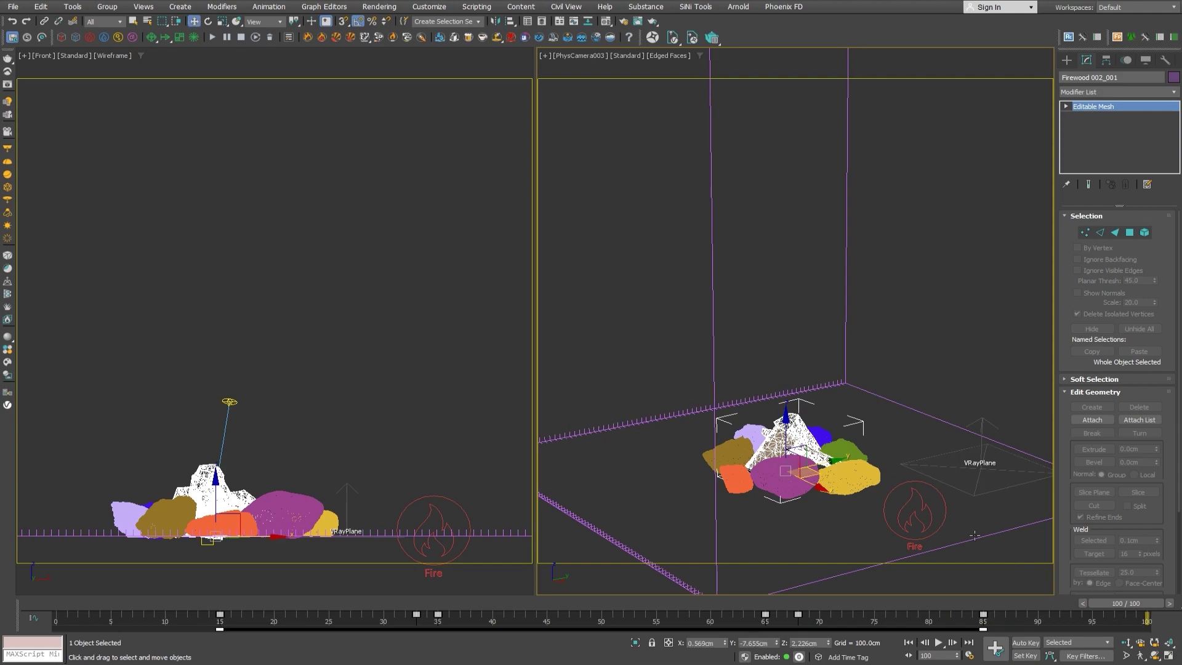
{"action": "left_click", "coordinate": [930, 507]}
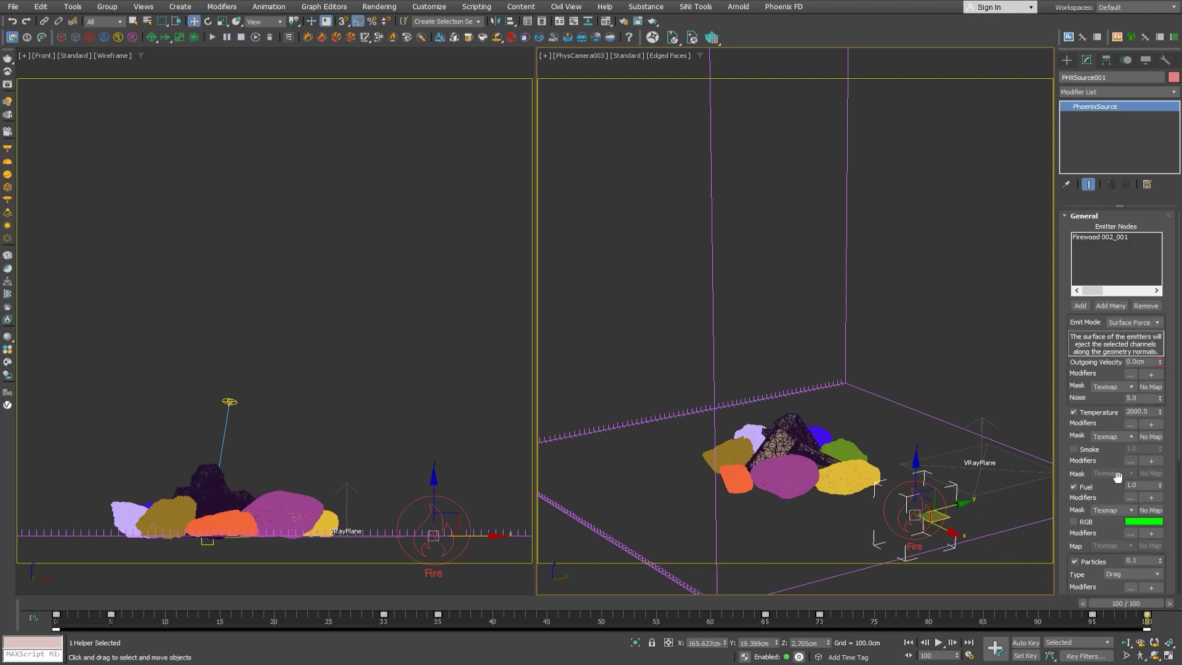
{"action": "left_click_drag", "start_coordinate": [1139, 609], "coordinate": [19, 615]}
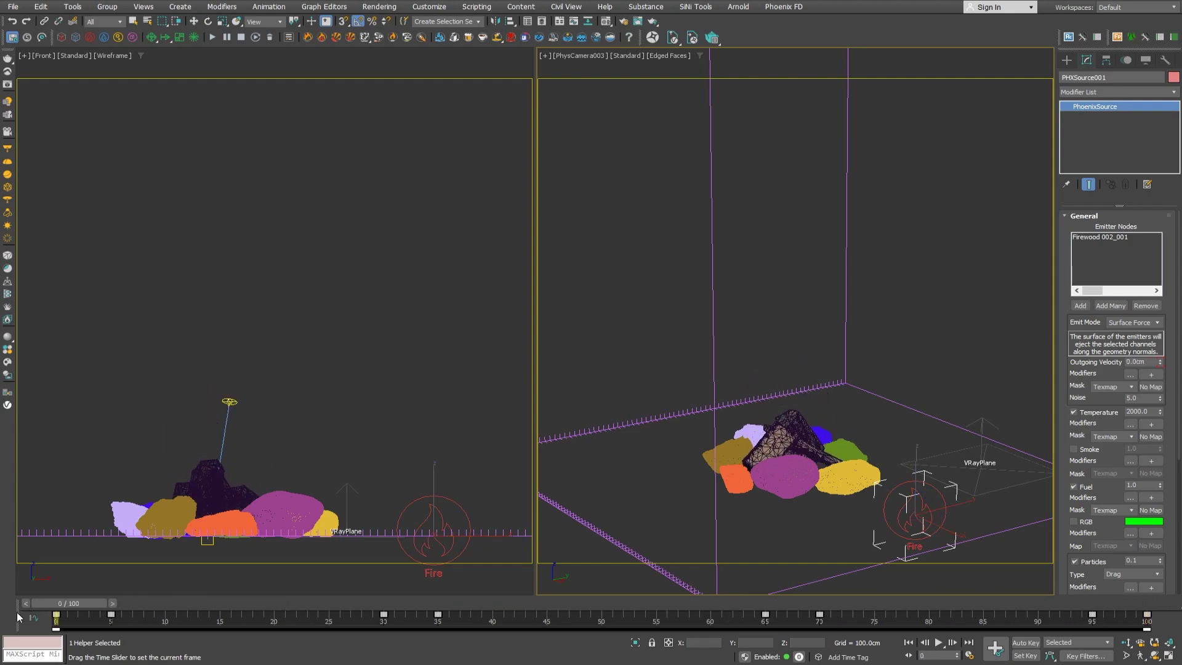
{"action": "key", "text": "w"}
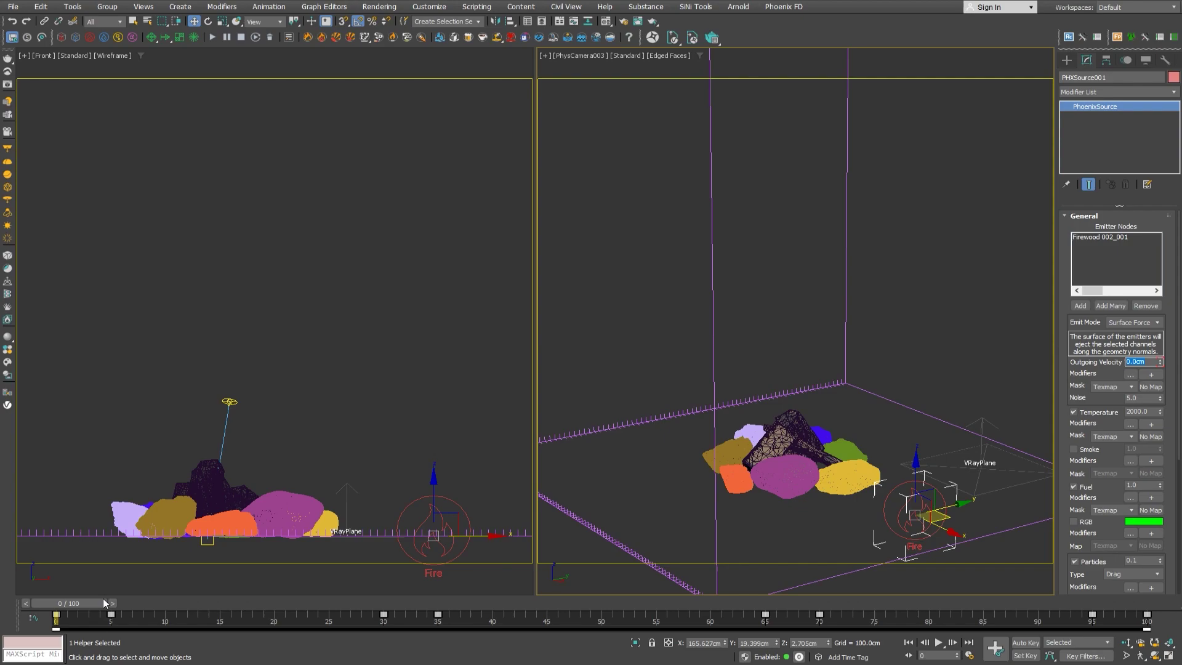
{"action": "left_click_drag", "start_coordinate": [79, 603], "coordinate": [139, 614]}
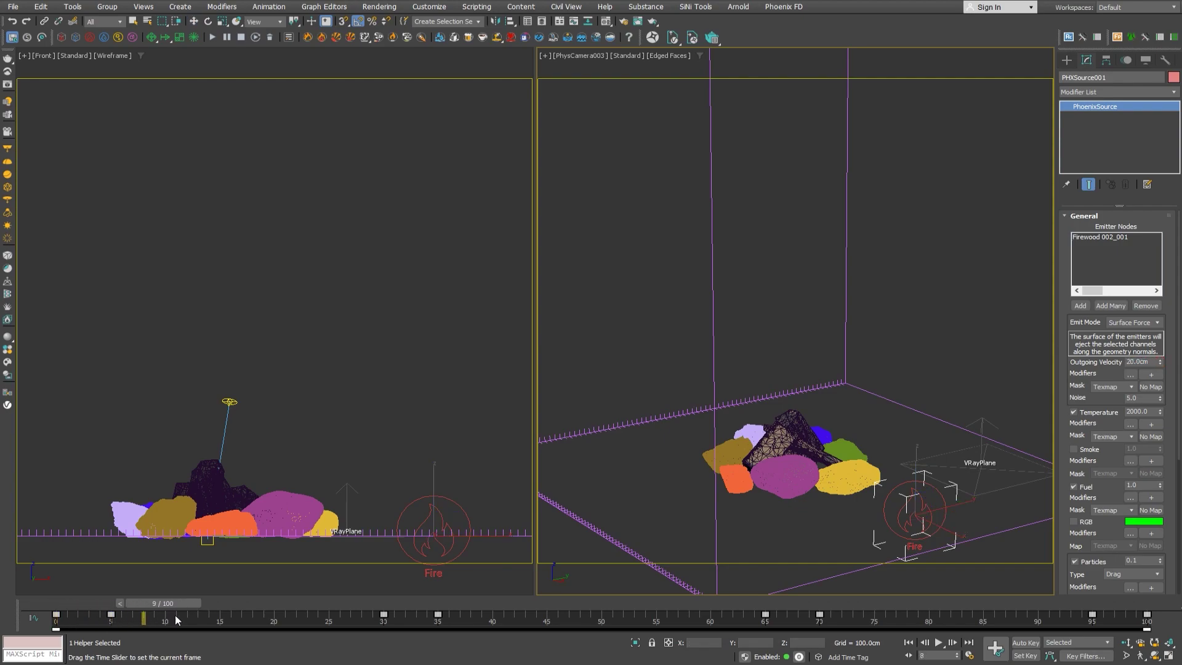
{"action": "left_click_drag", "start_coordinate": [237, 619], "coordinate": [1146, 632]}
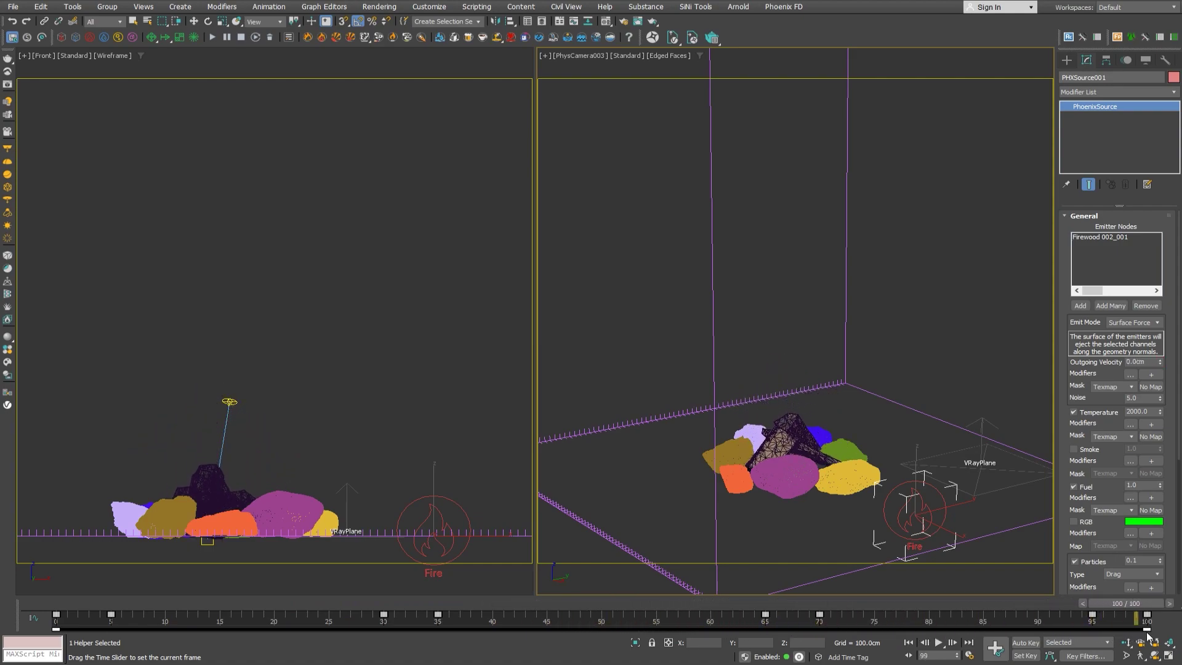
{"action": "key", "text": "w"}
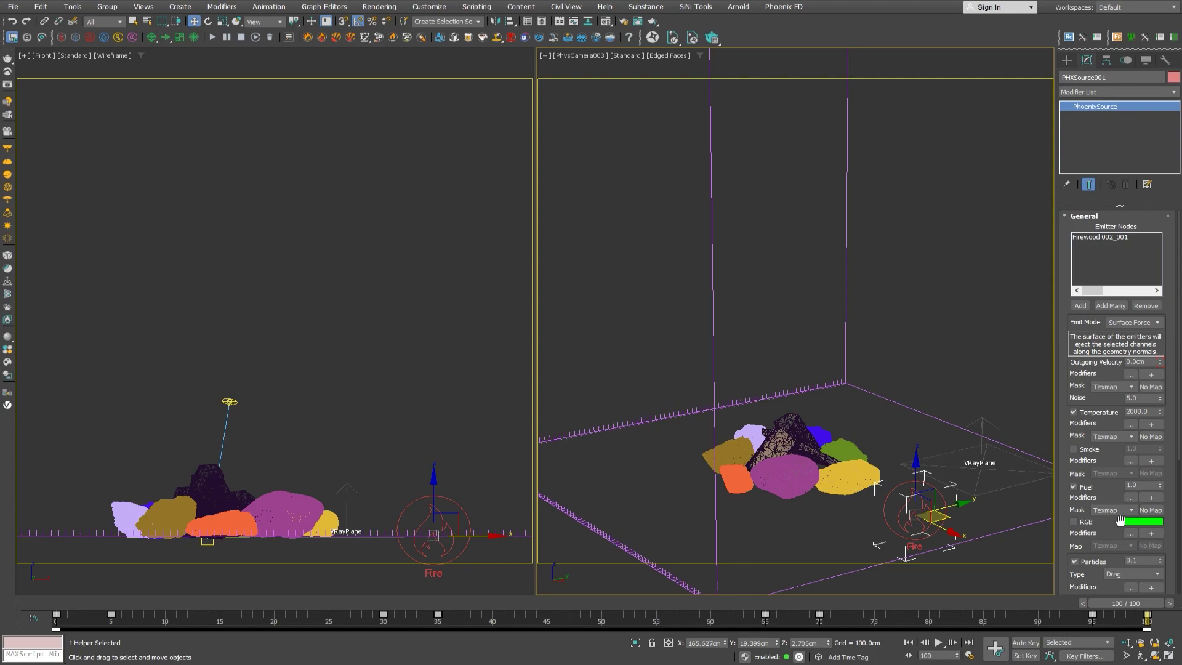
Step: Export PhoenixFDFire001 to Stand_Alone_Fire.simscene and launch the standalone simulation with preview
{"action": "left_click", "coordinate": [839, 383]}
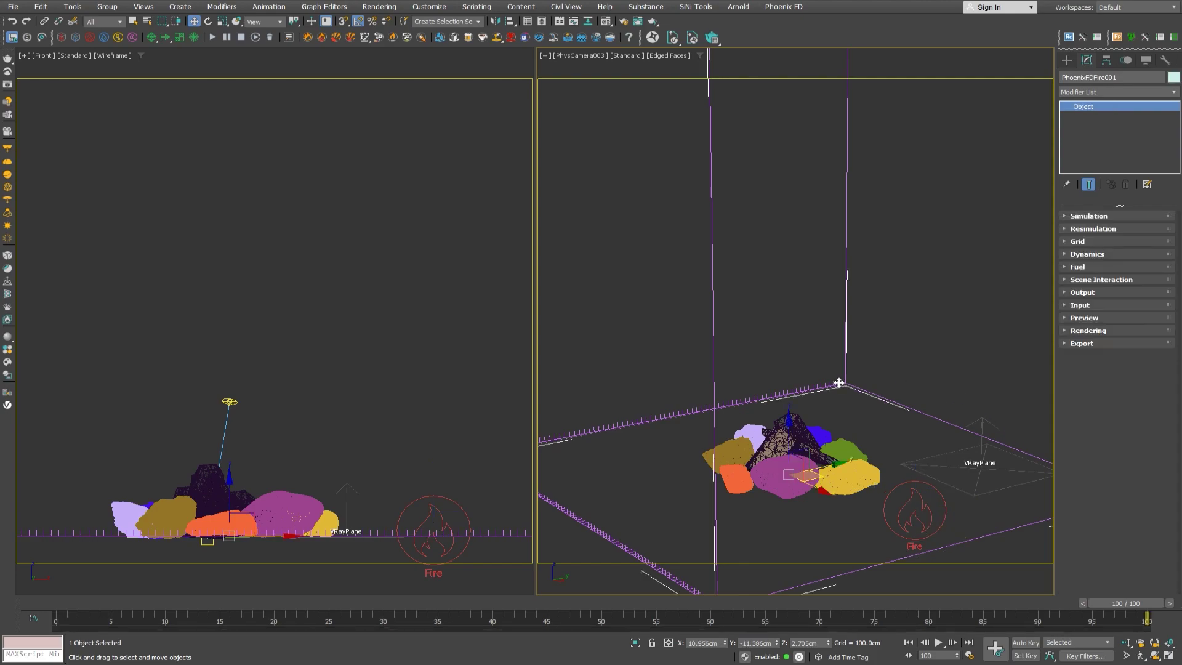
{"action": "left_click", "coordinate": [777, 8]}
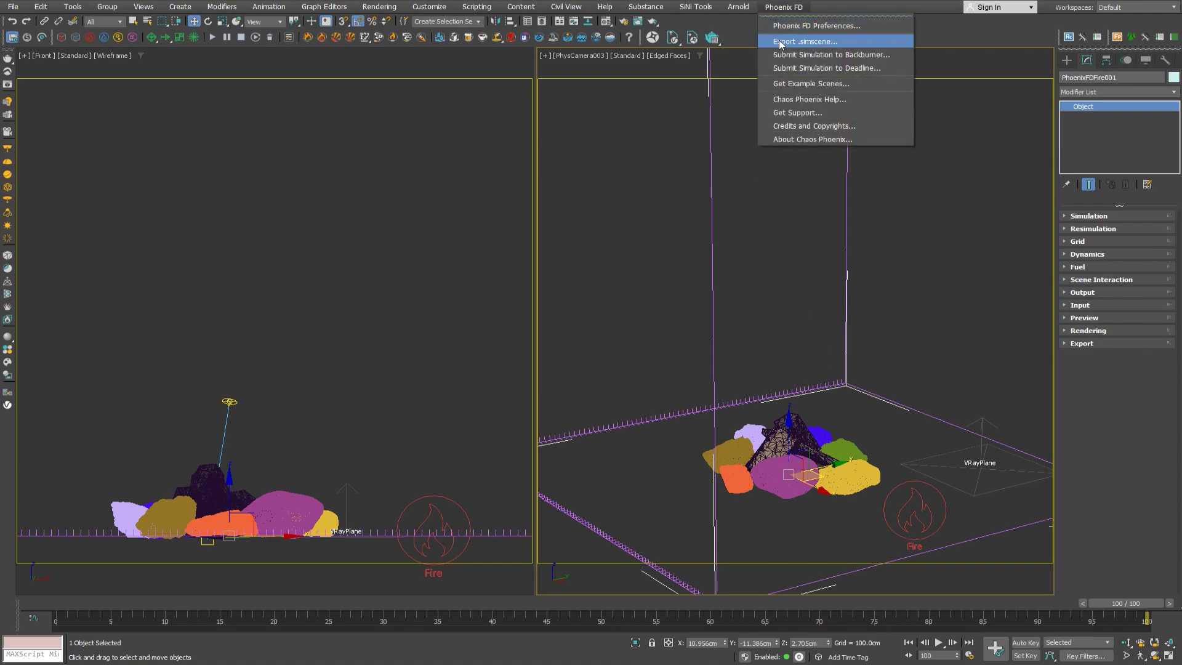
{"action": "left_click", "coordinate": [780, 42]}
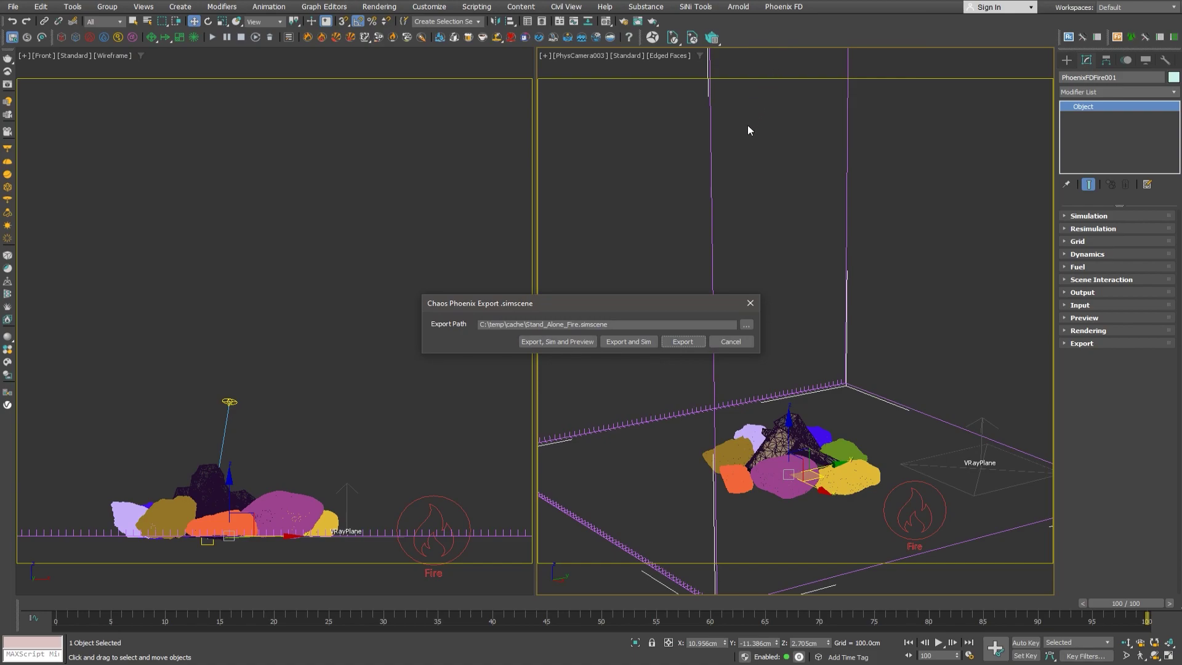
{"action": "triple_click", "coordinate": [627, 323]}
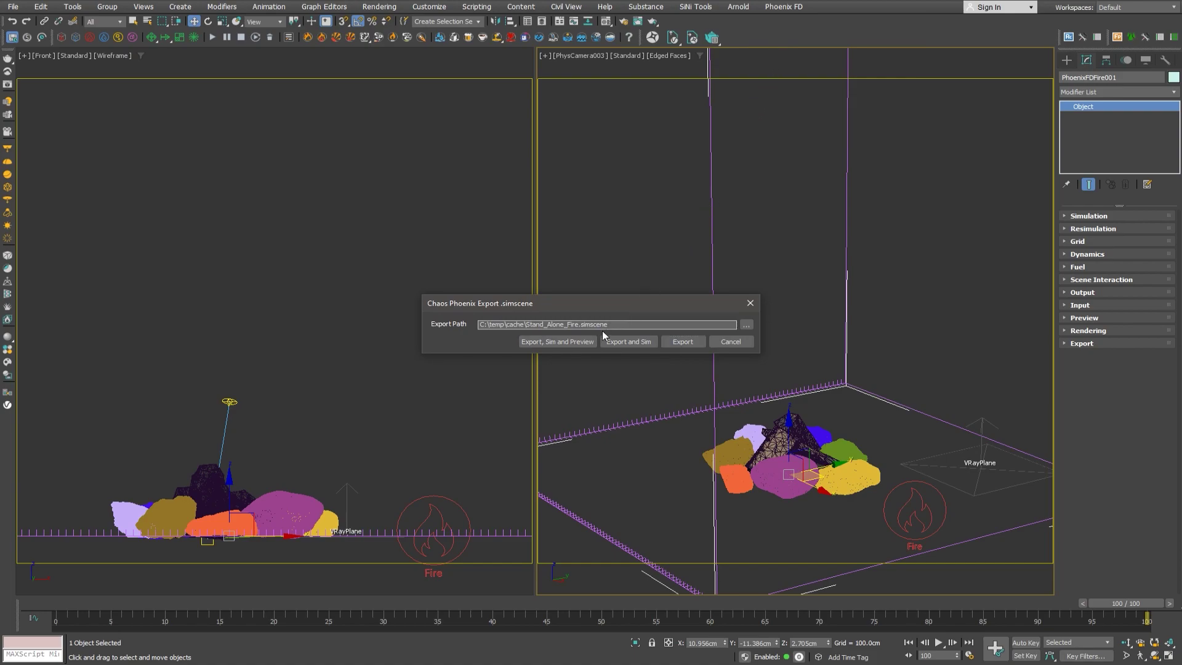
{"action": "left_click", "coordinate": [568, 345]}
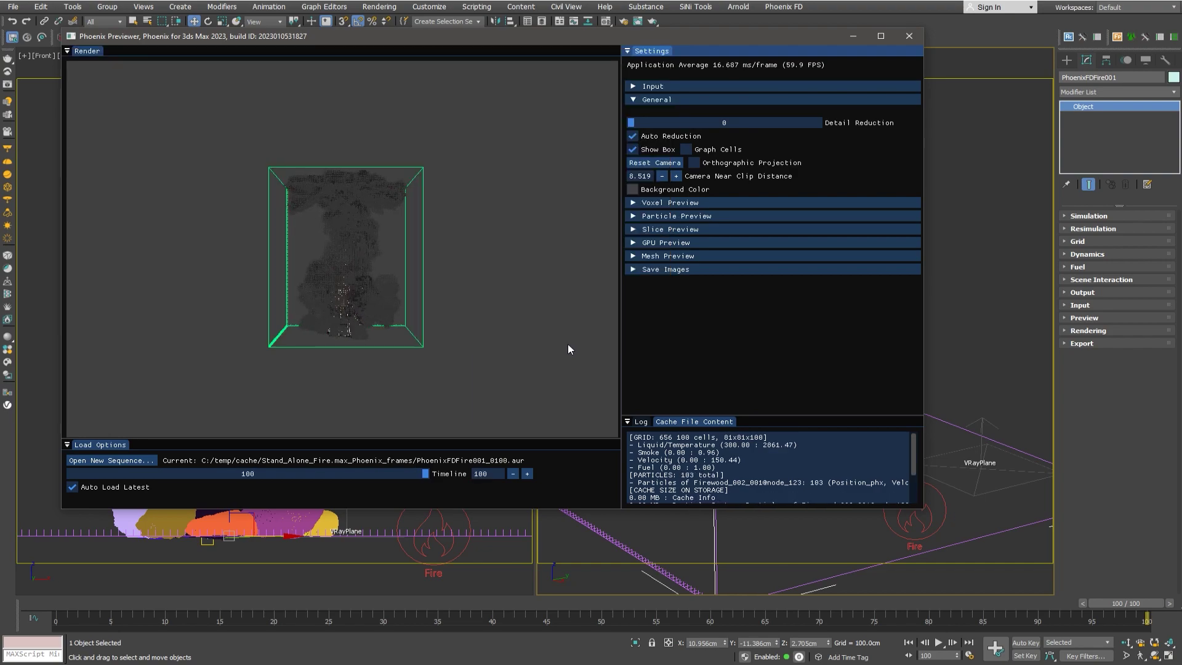
Step: Close the Phoenix Previewer and scrub the timeline to view the simulated fire in the camera view
{"action": "left_click", "coordinate": [910, 37]}
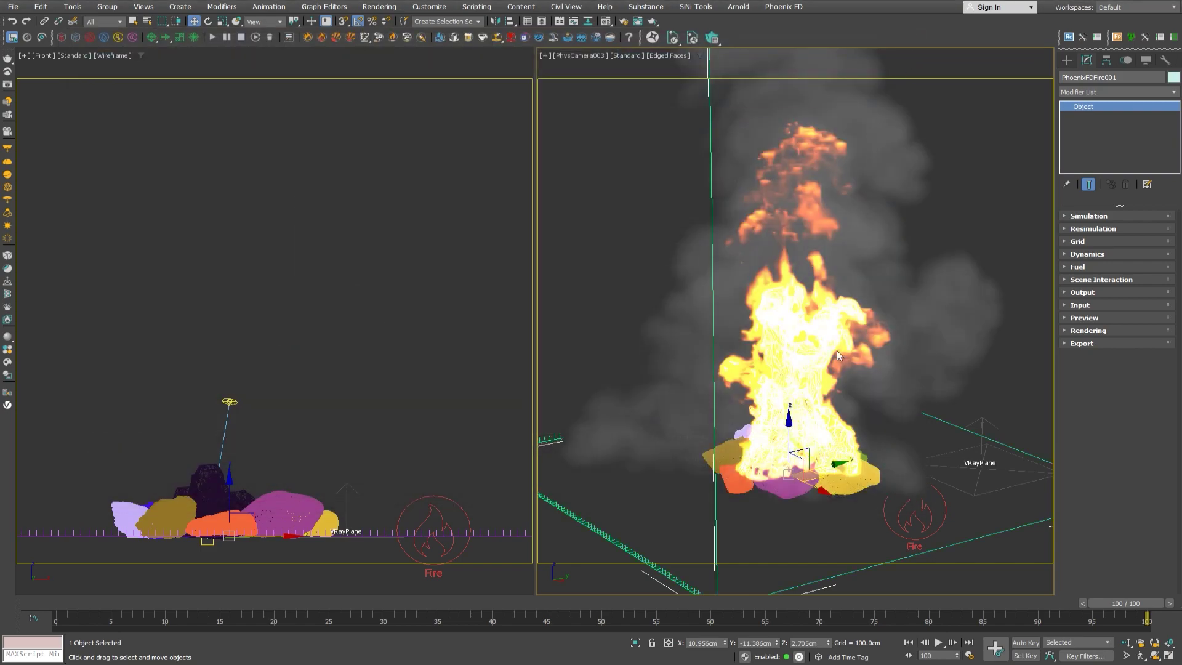
{"action": "mouse_move", "coordinate": [1142, 610]}
{"action": "left_mouse_down"}
{"action": "mouse_move", "coordinate": [6, 617]}
{"action": "mouse_move", "coordinate": [93, 604]}
{"action": "mouse_move", "coordinate": [467, 603]}
{"action": "mouse_move", "coordinate": [1167, 617]}
{"action": "left_mouse_up"}
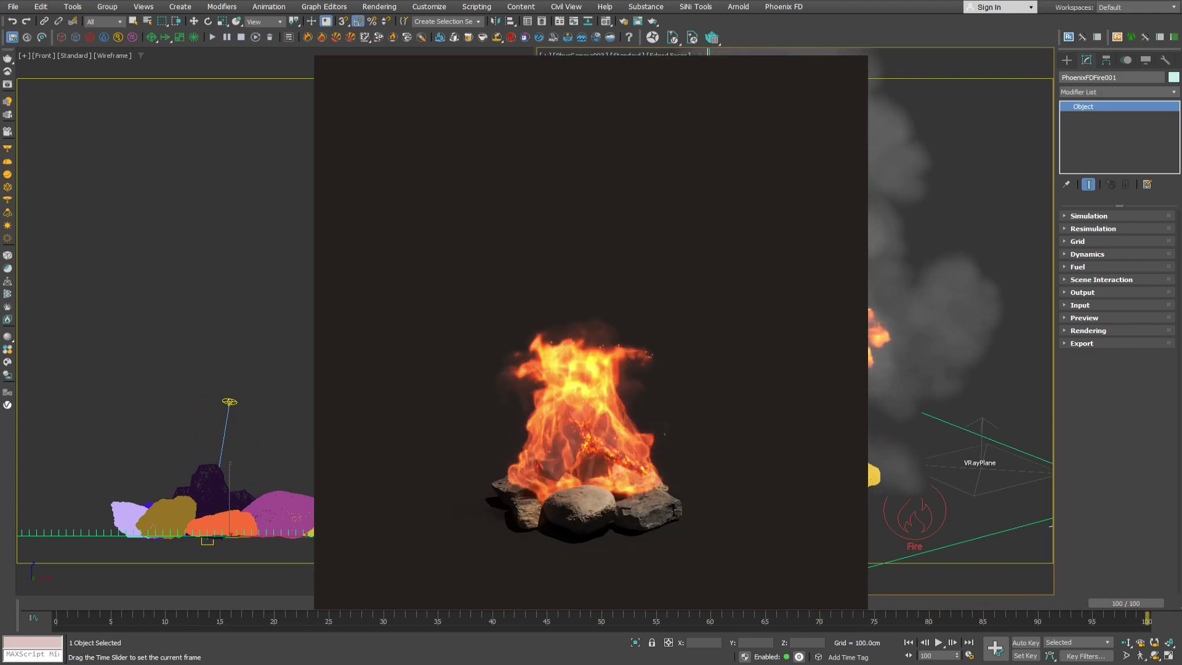
{"action": "key", "text": "w"}
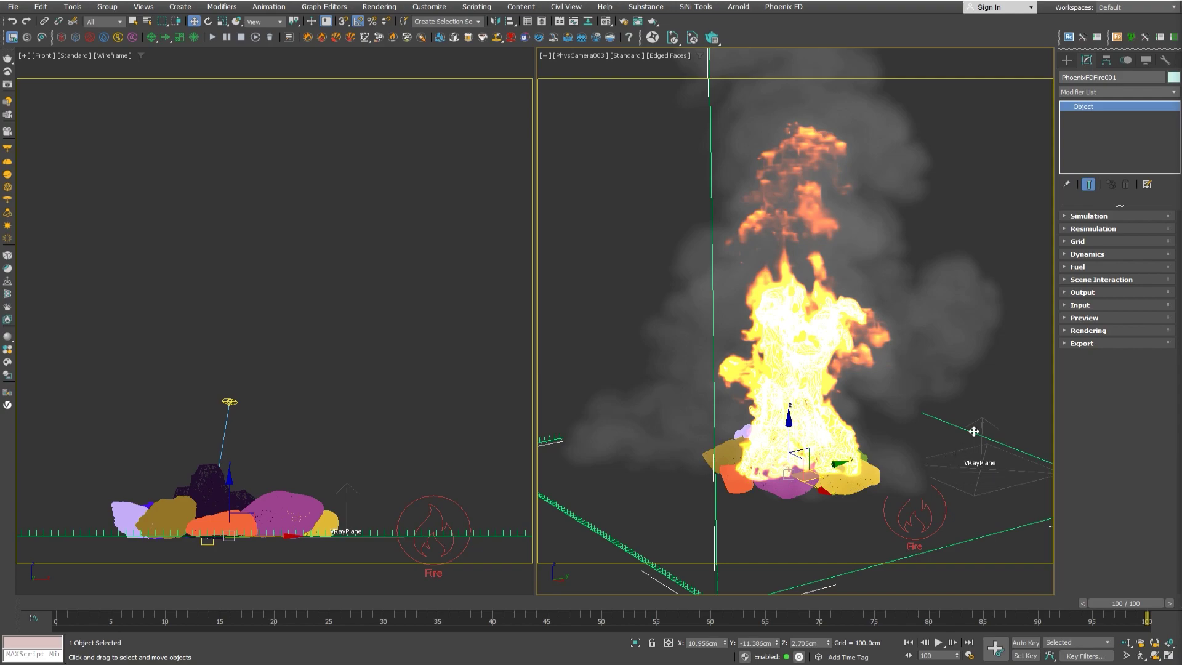
Step: In a floating Resimulation rollout, enable Grid Resimulation for PhoenixFDFire001 with custom Stop Frame 50
{"action": "left_click", "coordinate": [1093, 228]}
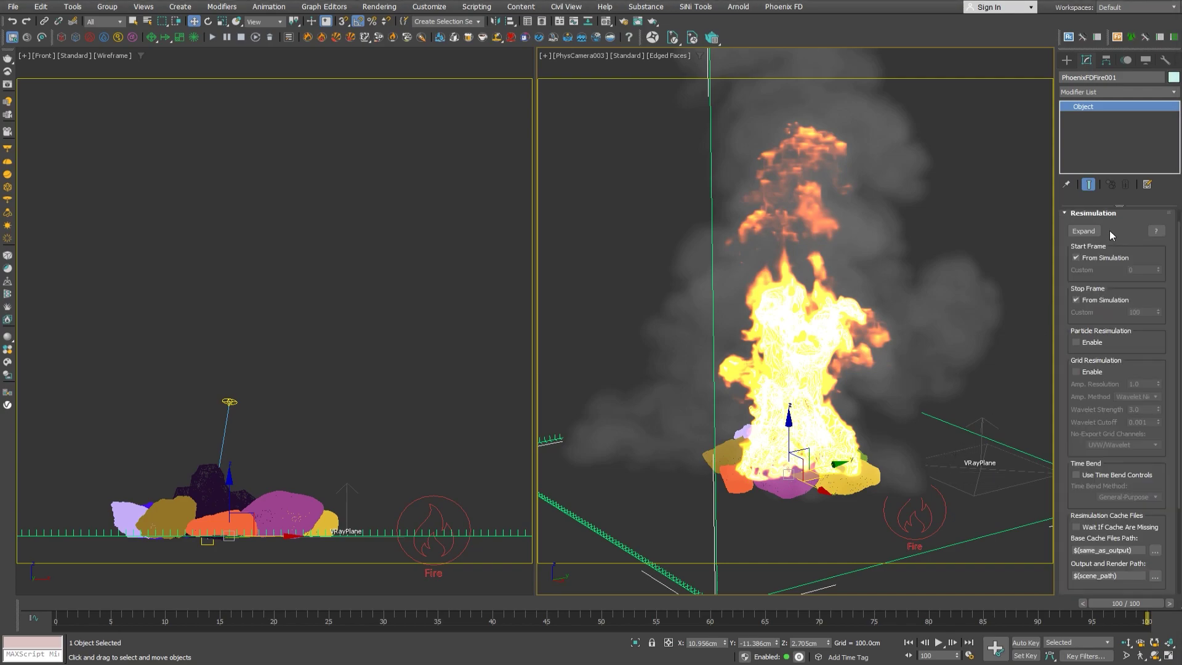
{"action": "left_click", "coordinate": [1085, 231]}
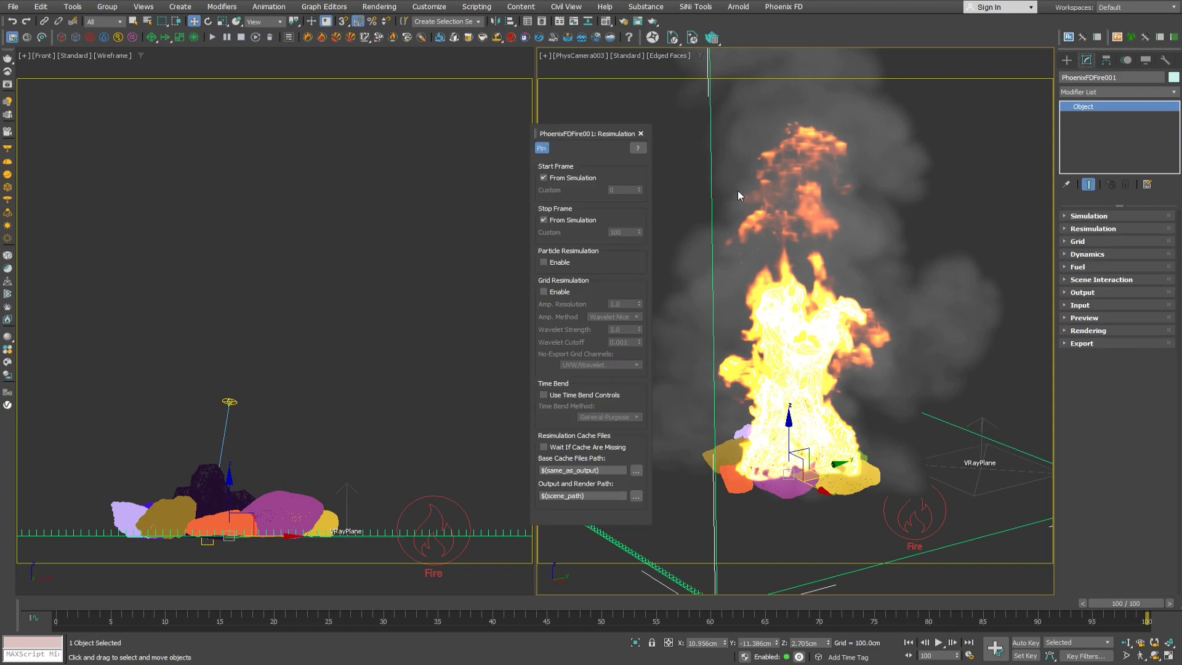
{"action": "left_click_drag", "start_coordinate": [588, 133], "coordinate": [454, 110]}
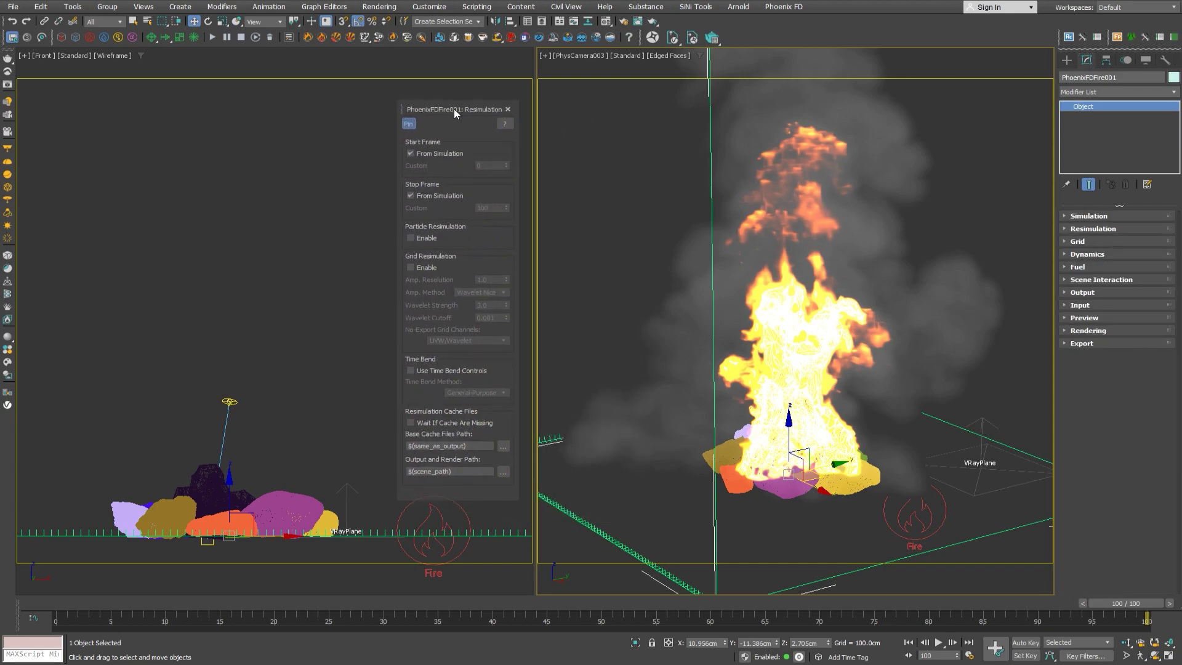
{"action": "left_click", "coordinate": [417, 270]}
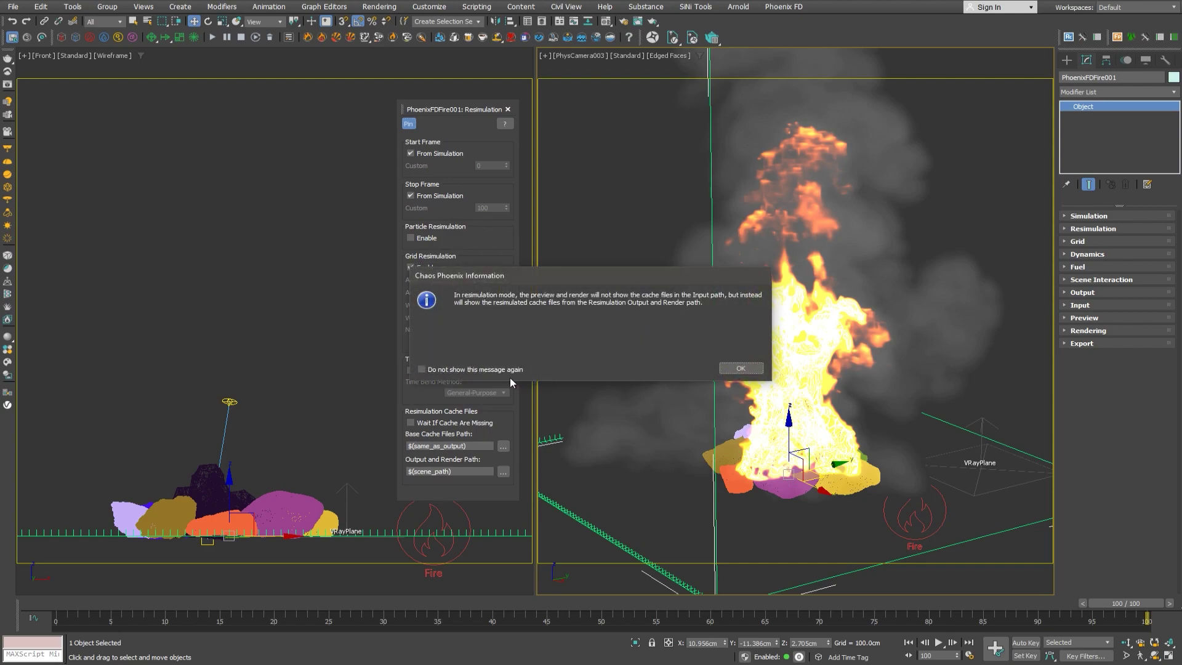
{"action": "left_click", "coordinate": [759, 369]}
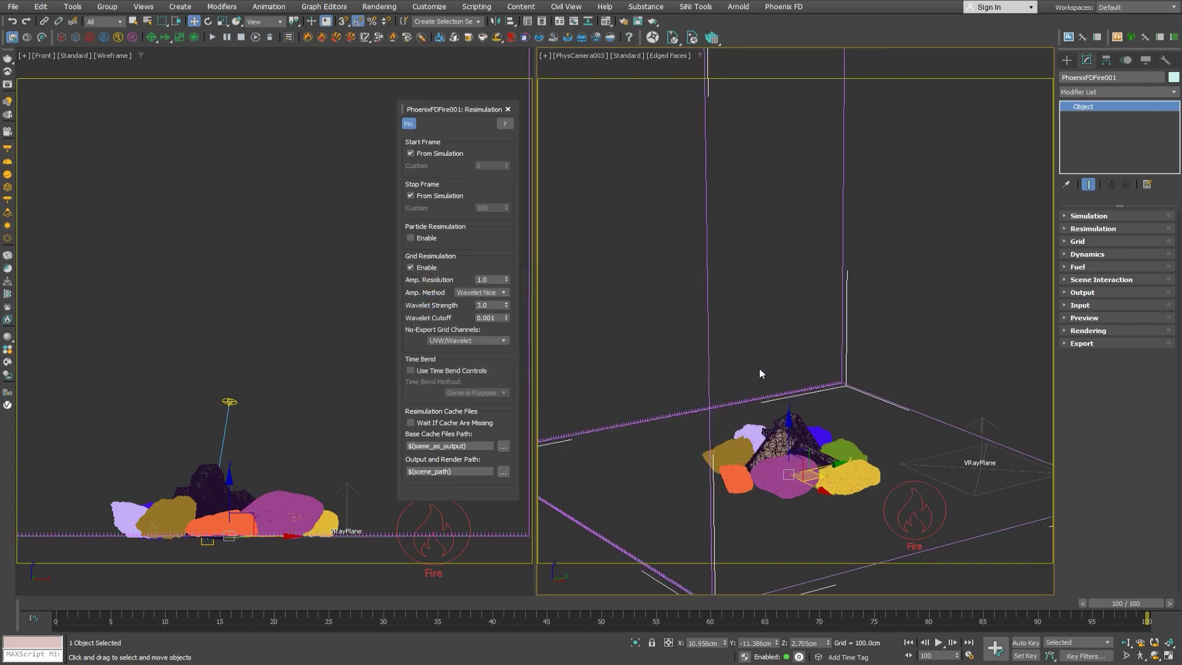
{"action": "left_click", "coordinate": [490, 279]}
{"action": "left_click", "coordinate": [456, 197]}
Step: Re-export the .simscene and run the grid resimulation standalone, previewing its resim cache frames
{"action": "left_click", "coordinate": [782, 7]}
{"action": "left_click", "coordinate": [784, 41]}
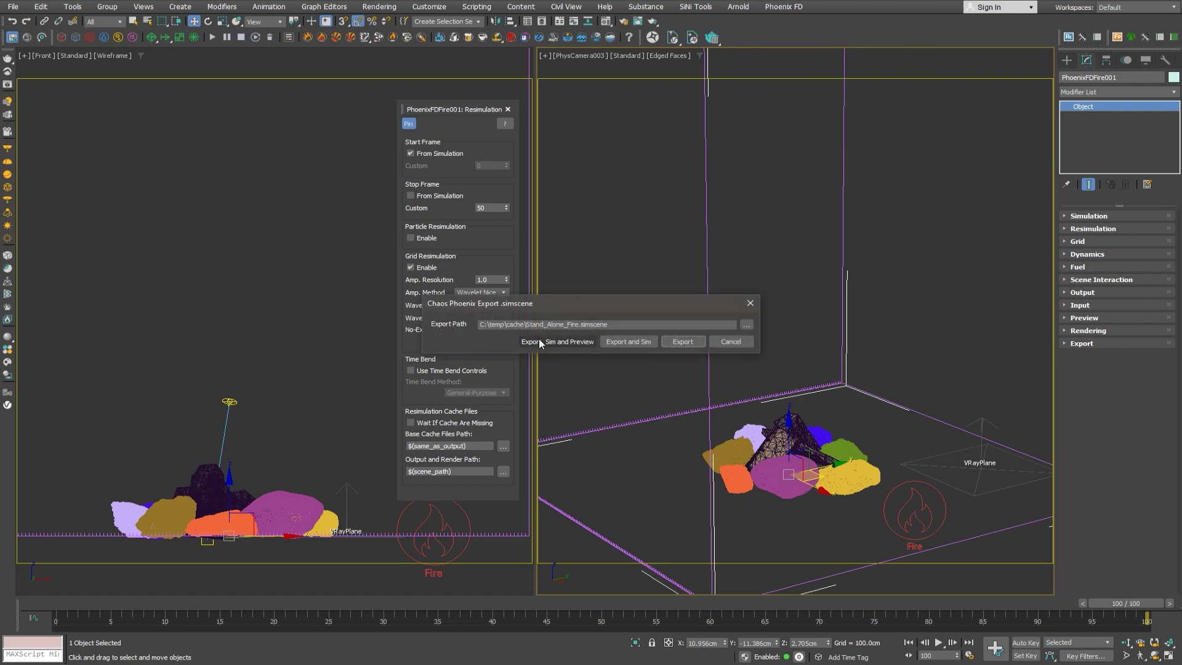
{"action": "left_click", "coordinate": [539, 341]}
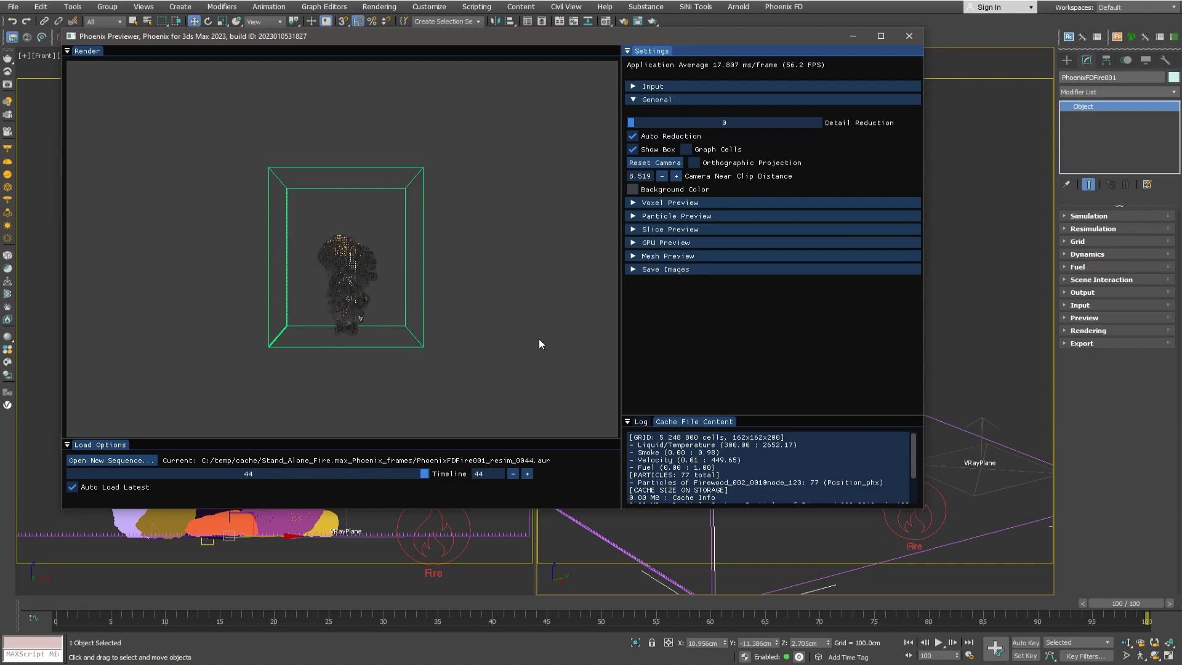
Step: Close the Previewer and scrub frames 6–15 to see the resimulated flames over the campfire
{"action": "left_click", "coordinate": [904, 37]}
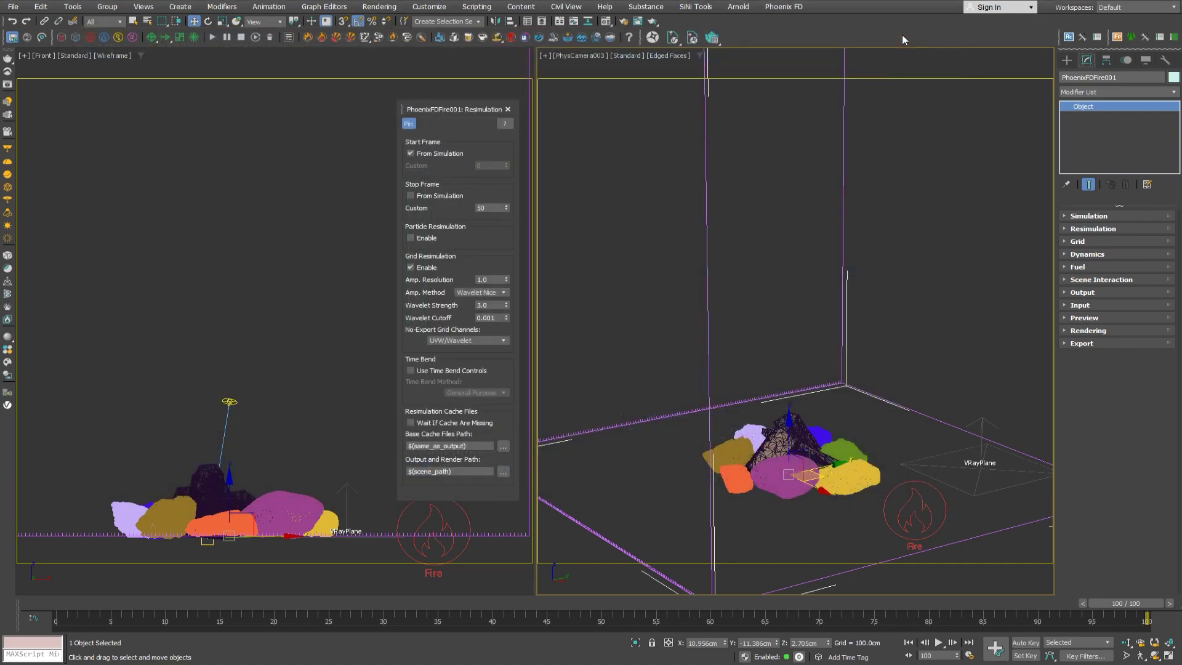
{"action": "left_click_drag", "start_coordinate": [40, 602], "coordinate": [752, 631]}
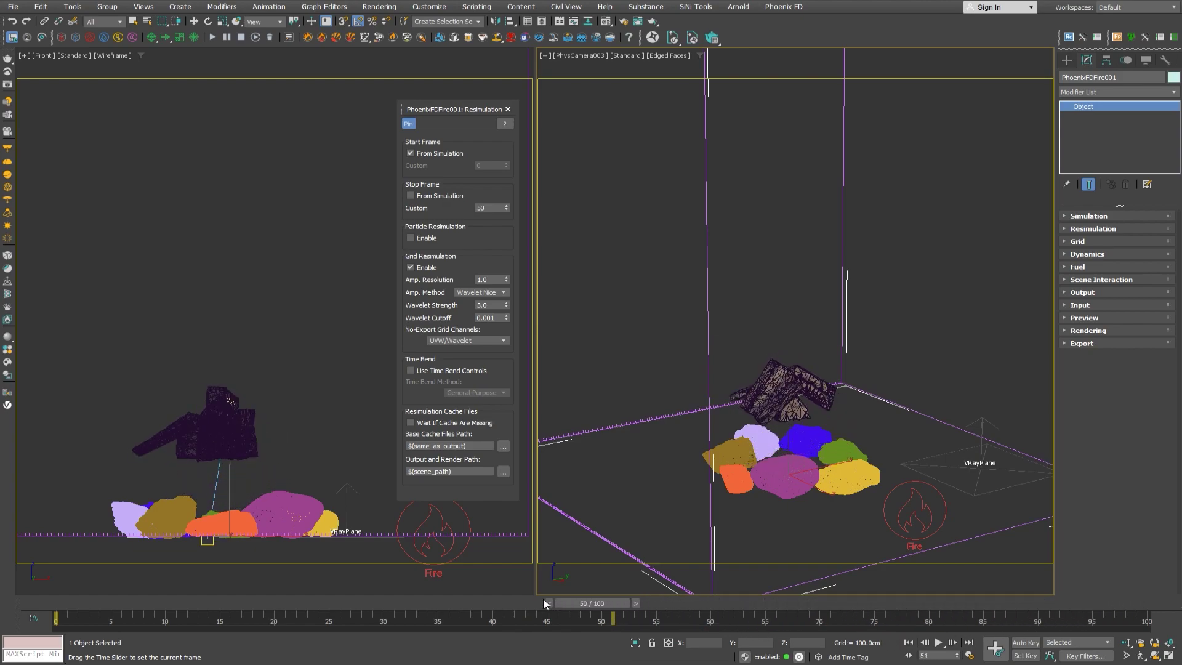
{"action": "left_click_drag", "start_coordinate": [544, 599], "coordinate": [2, 595]}
Step: Export the scene as Stand_Alone_Time_Bend.simscene and run it standalone with preview
{"action": "key", "text": "w"}
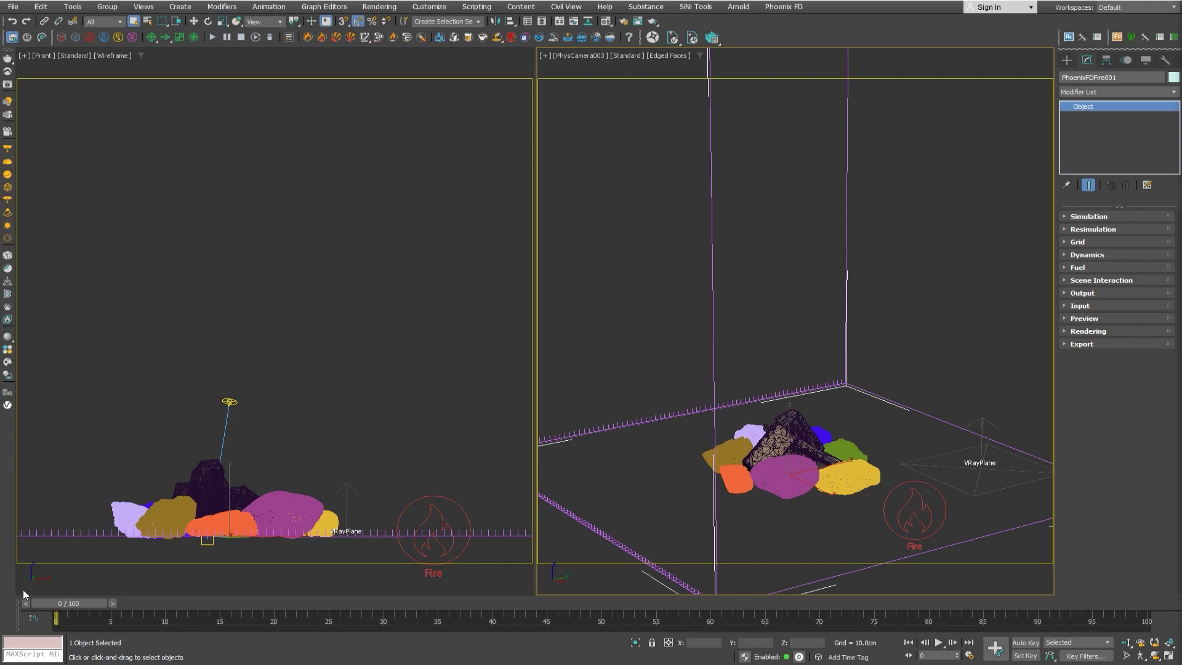
{"action": "left_click_drag", "start_coordinate": [53, 606], "coordinate": [348, 605]}
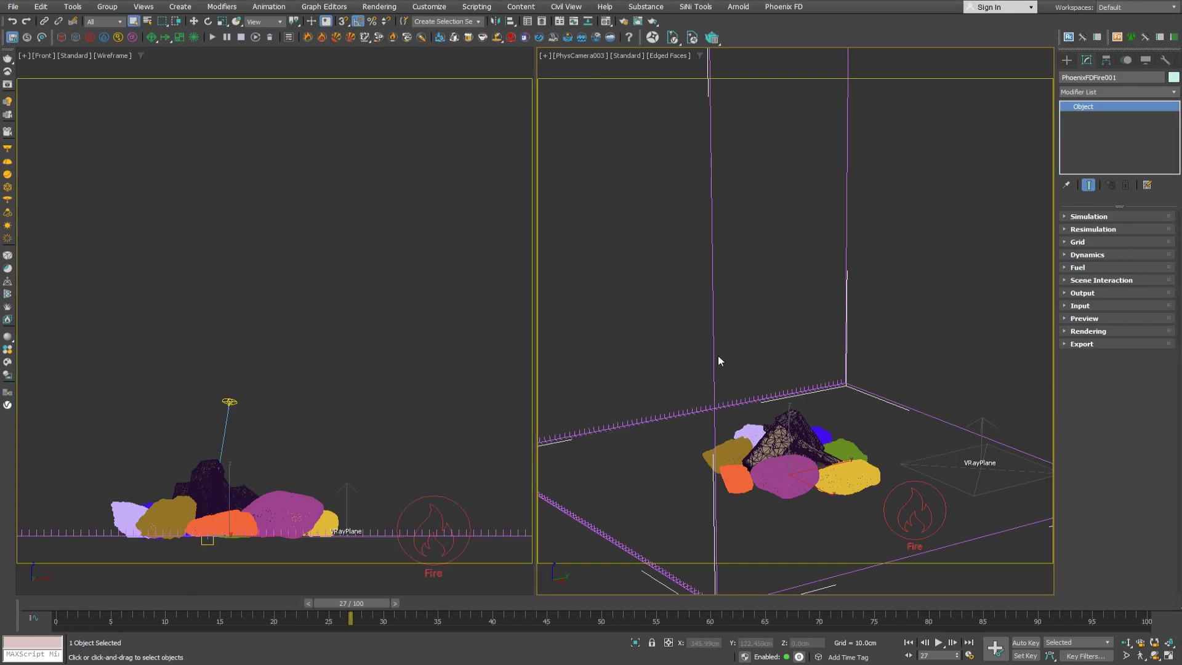
{"action": "left_click", "coordinate": [787, 8]}
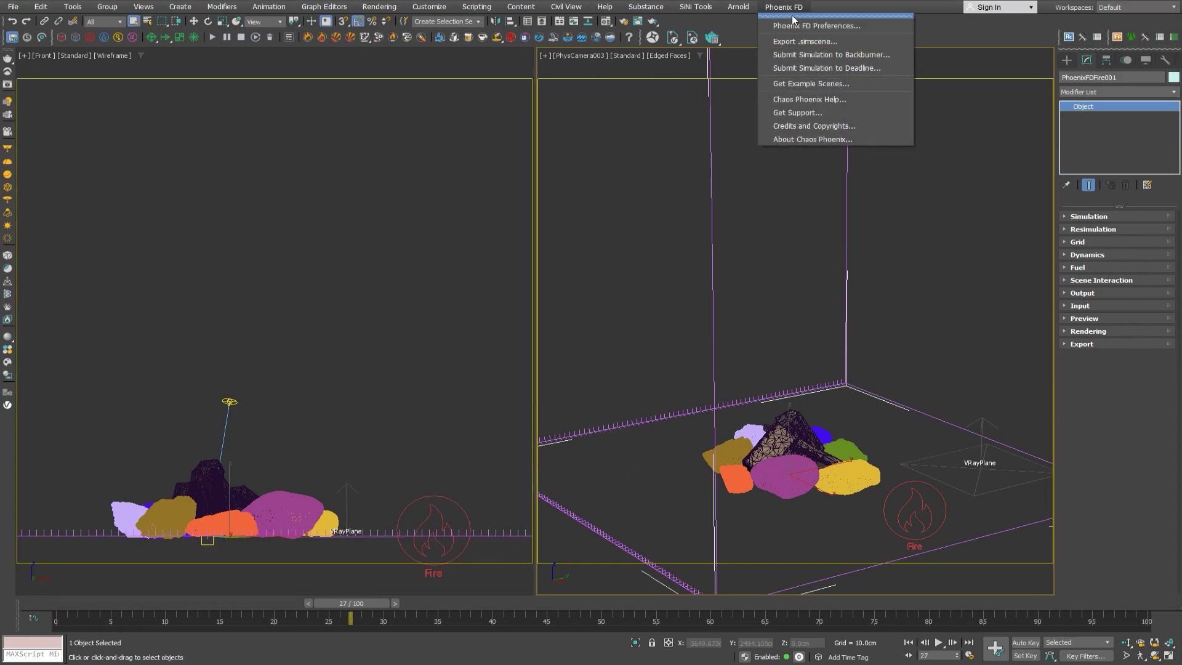
{"action": "left_click", "coordinate": [794, 42]}
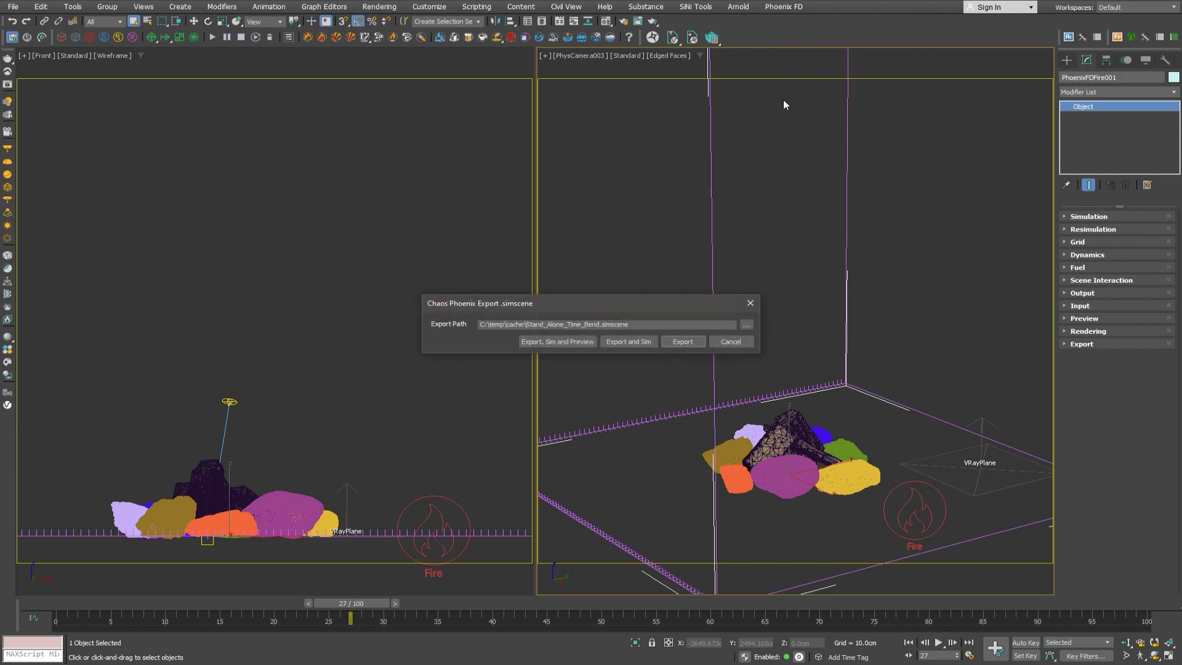
{"action": "left_click", "coordinate": [567, 342]}
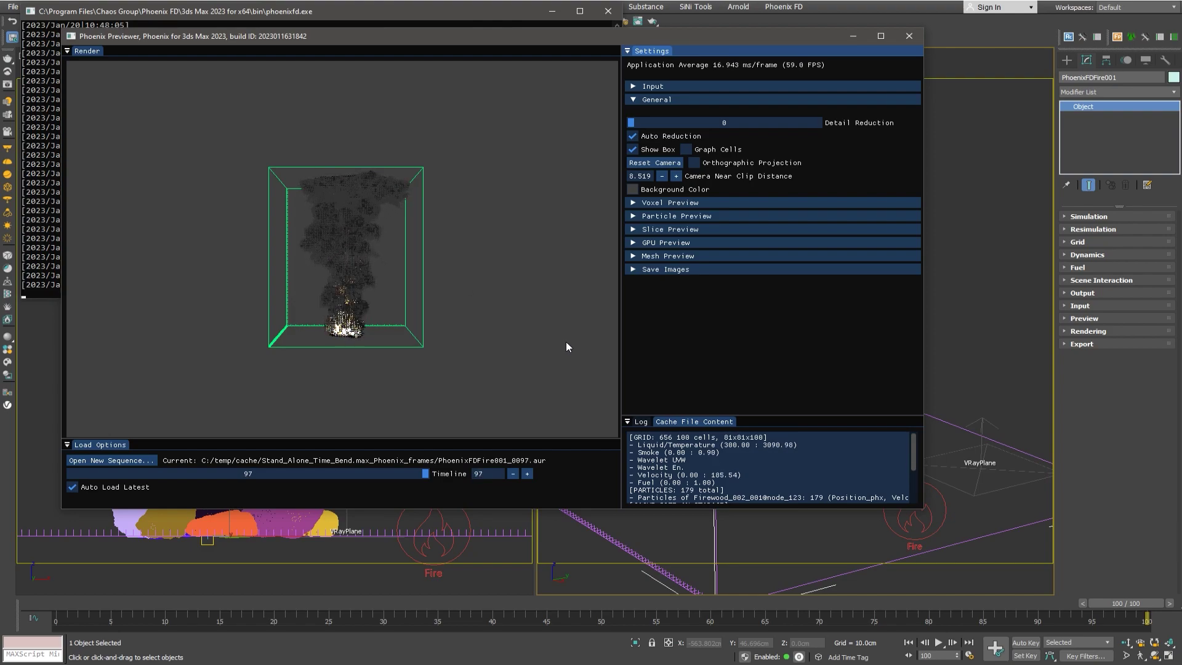
Step: Close the Phoenix Previewer and play back the original campfire cache from frame 33
{"action": "left_click", "coordinate": [909, 35]}
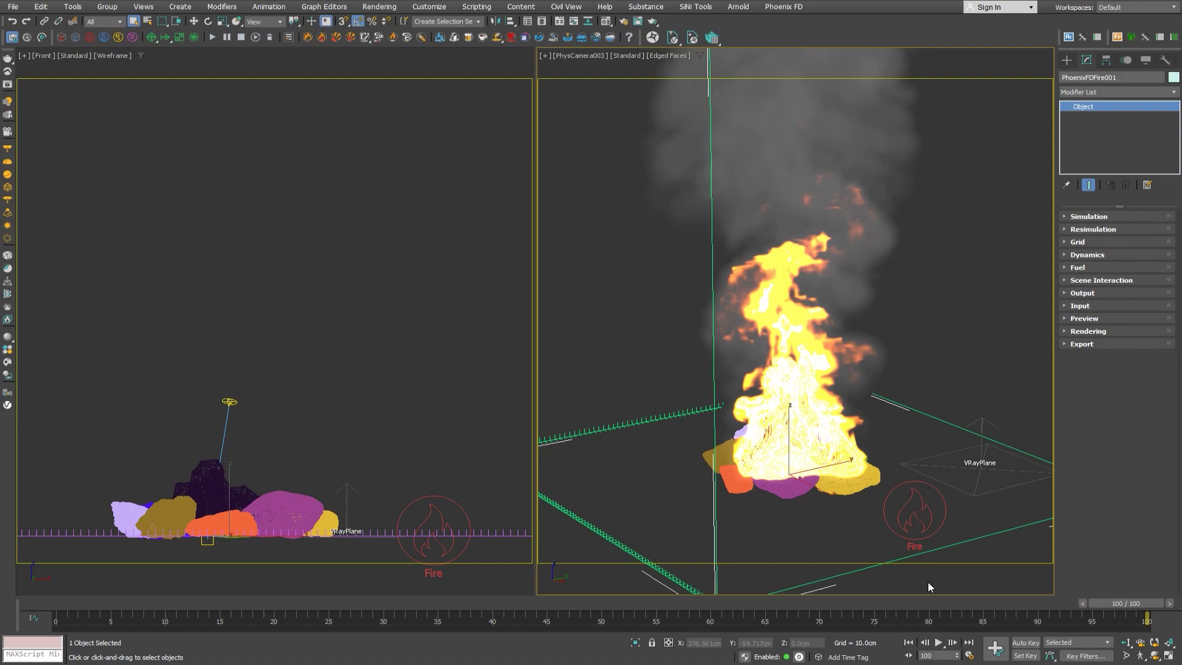
{"action": "left_click_drag", "start_coordinate": [959, 604], "coordinate": [67, 609]}
{"action": "left_click", "coordinate": [939, 643]}
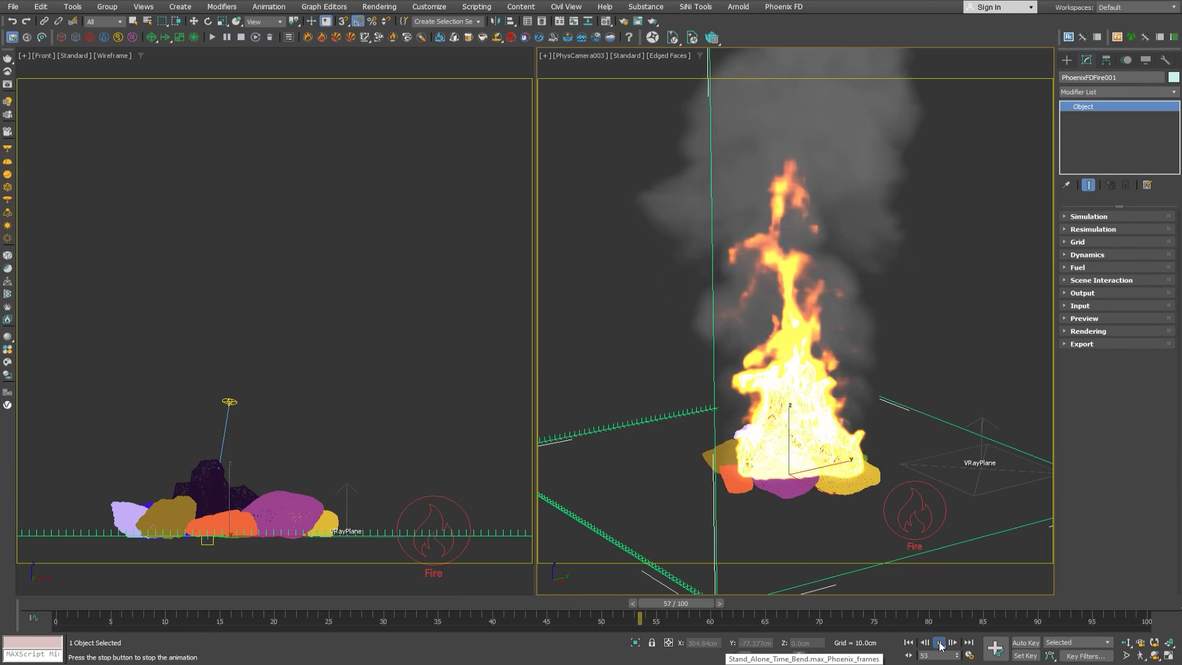
{"action": "left_click", "coordinate": [939, 643]}
Step: Set the Time Bend Play Speed to 0.5 and replay the slowed fire
{"action": "left_click", "coordinate": [1103, 307]}
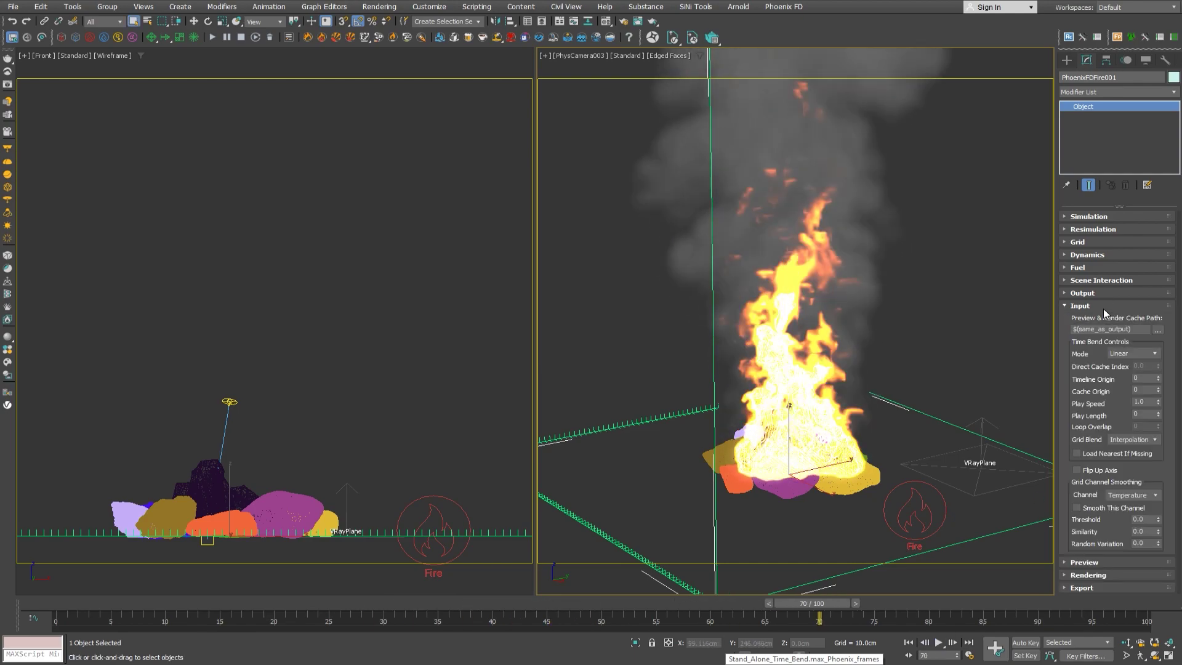
{"action": "double_click", "coordinate": [1147, 403]}
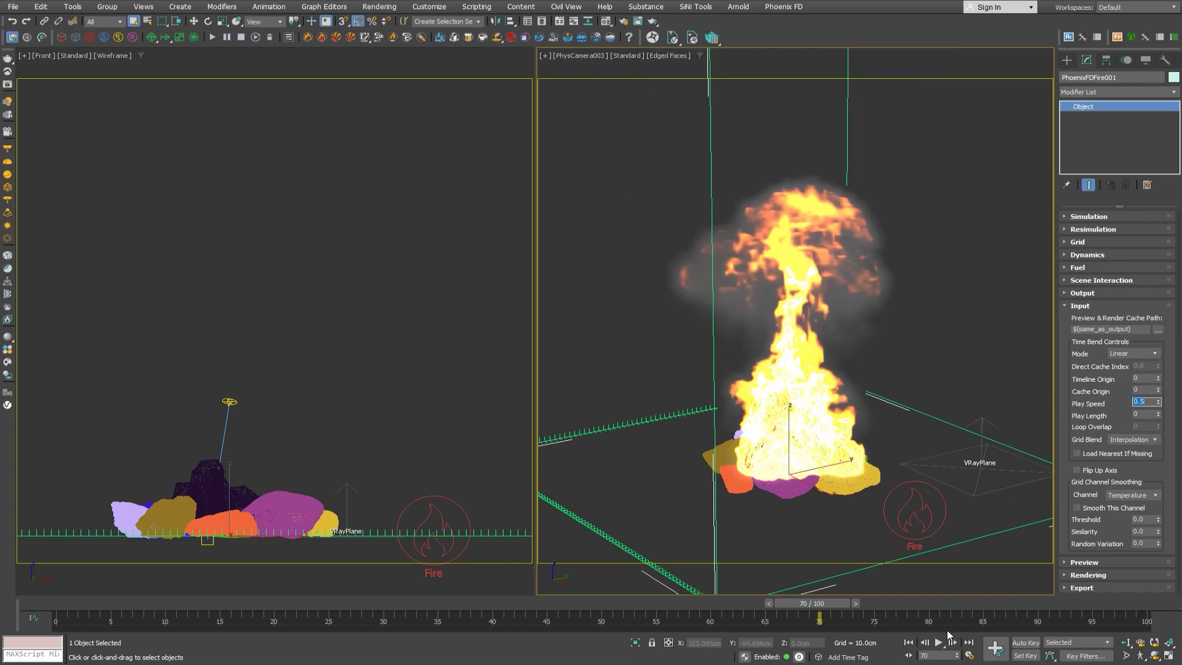
{"action": "left_click", "coordinate": [941, 642]}
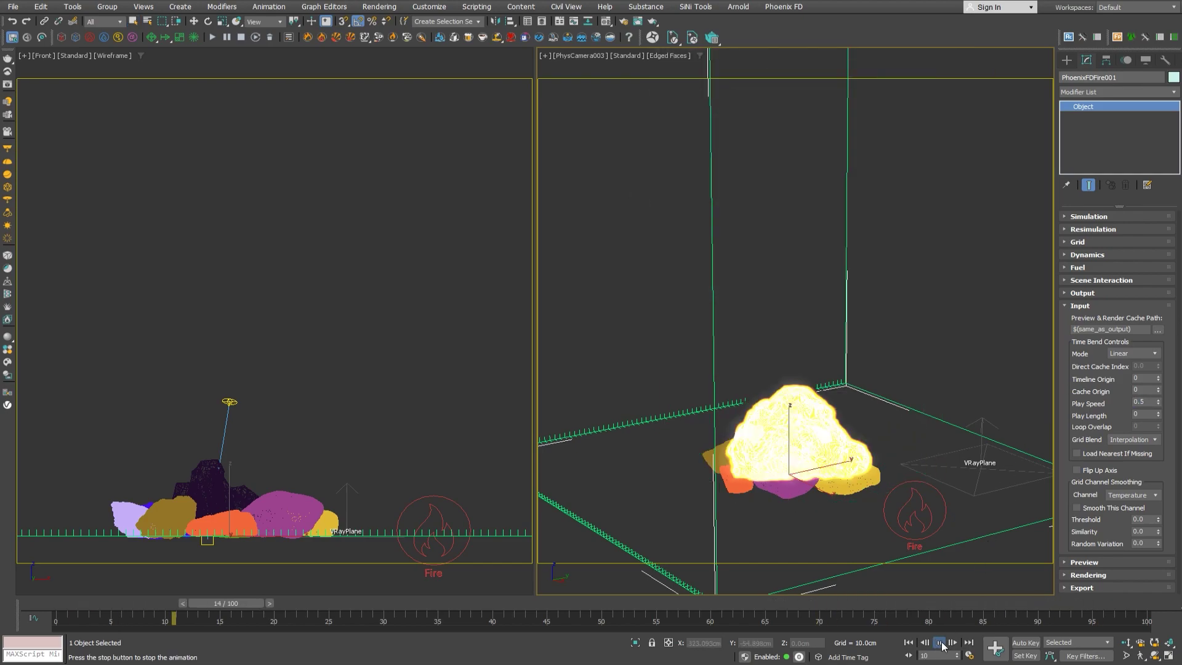
Step: Enable Grid Resimulation with Amp. Resolution 0.0 and Use Time Bend Controls turned on
{"action": "left_click", "coordinate": [941, 642]}
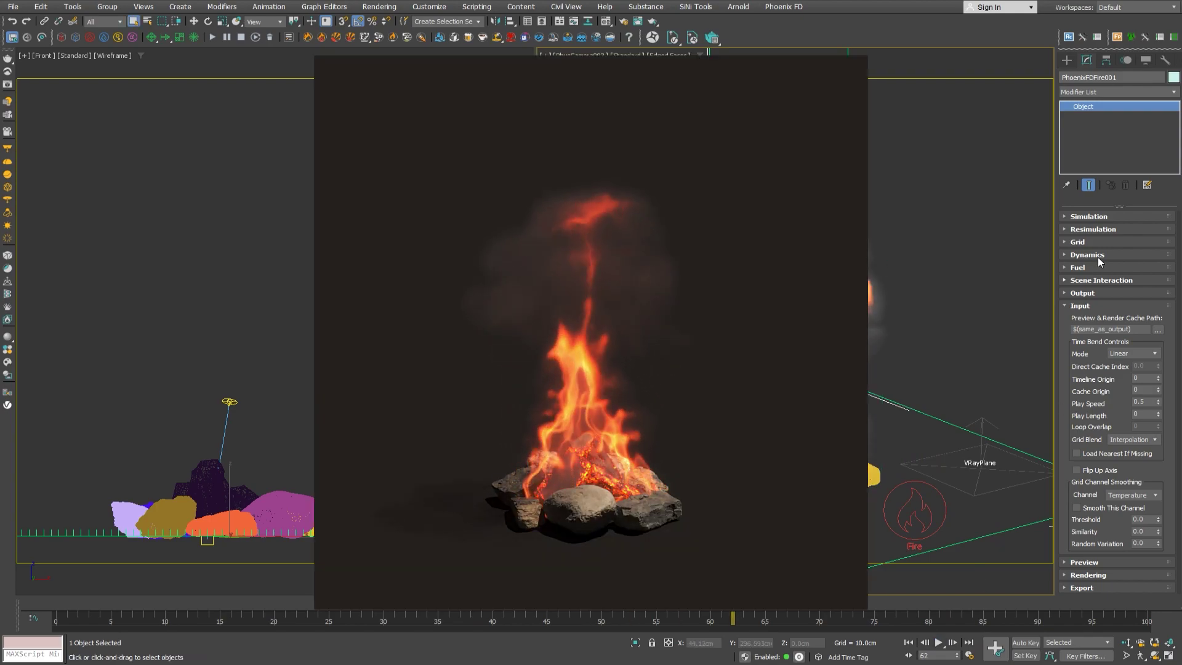
{"action": "left_click", "coordinate": [1101, 229]}
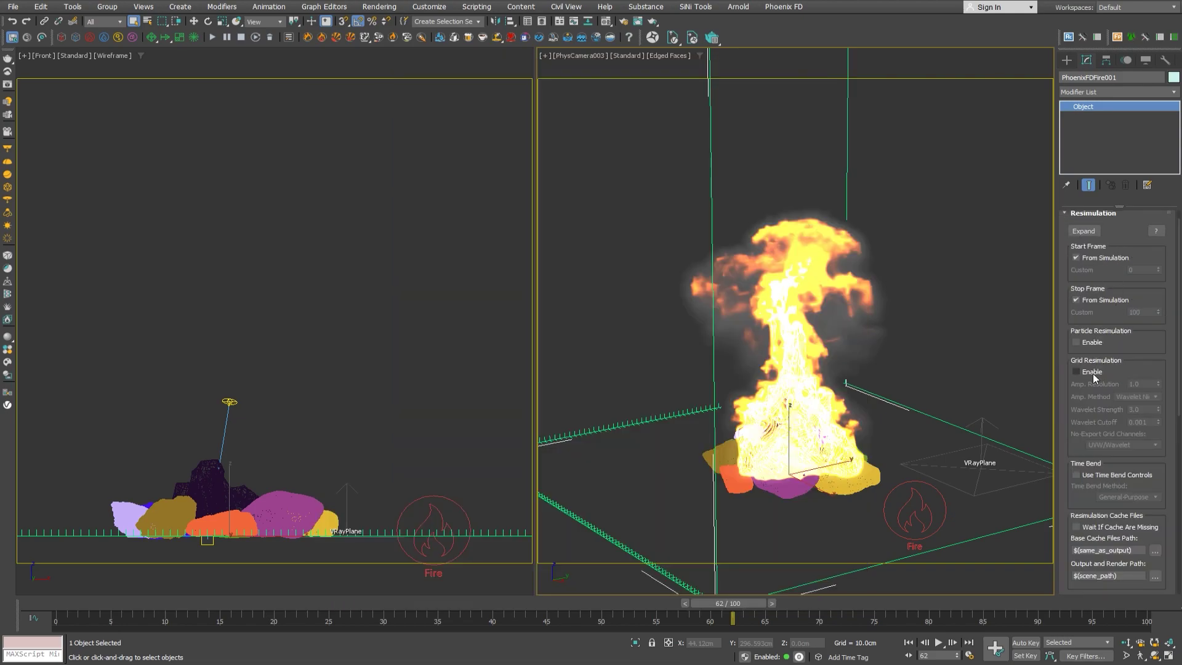
{"action": "left_click", "coordinate": [1076, 371]}
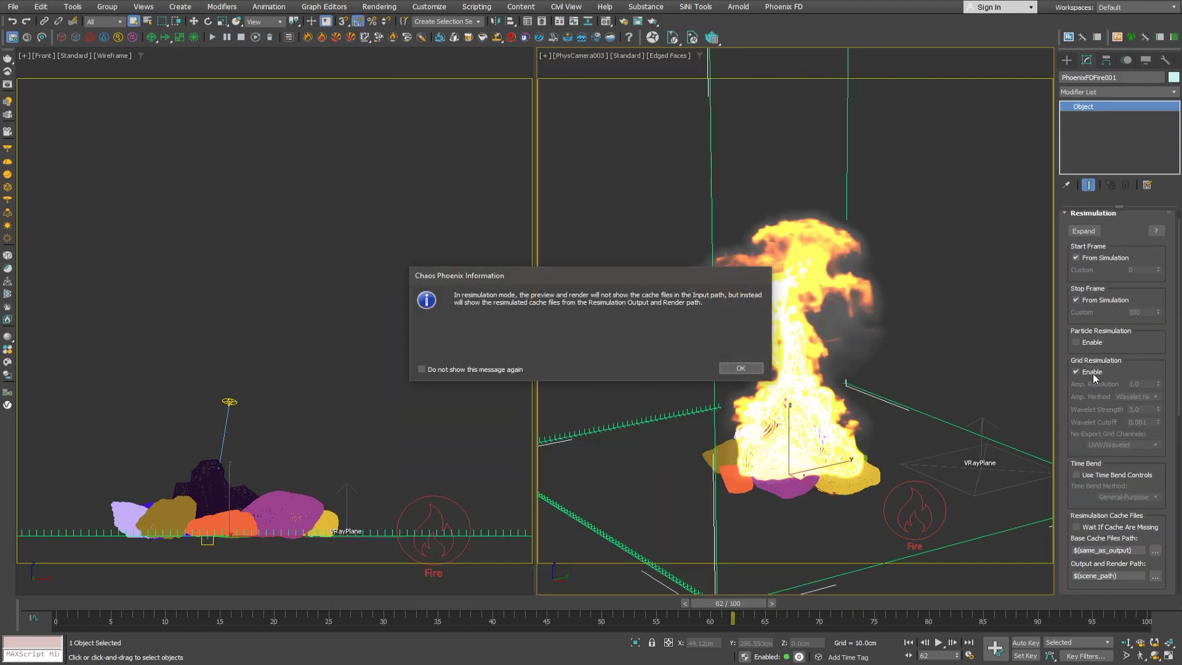
{"action": "left_click", "coordinate": [753, 371]}
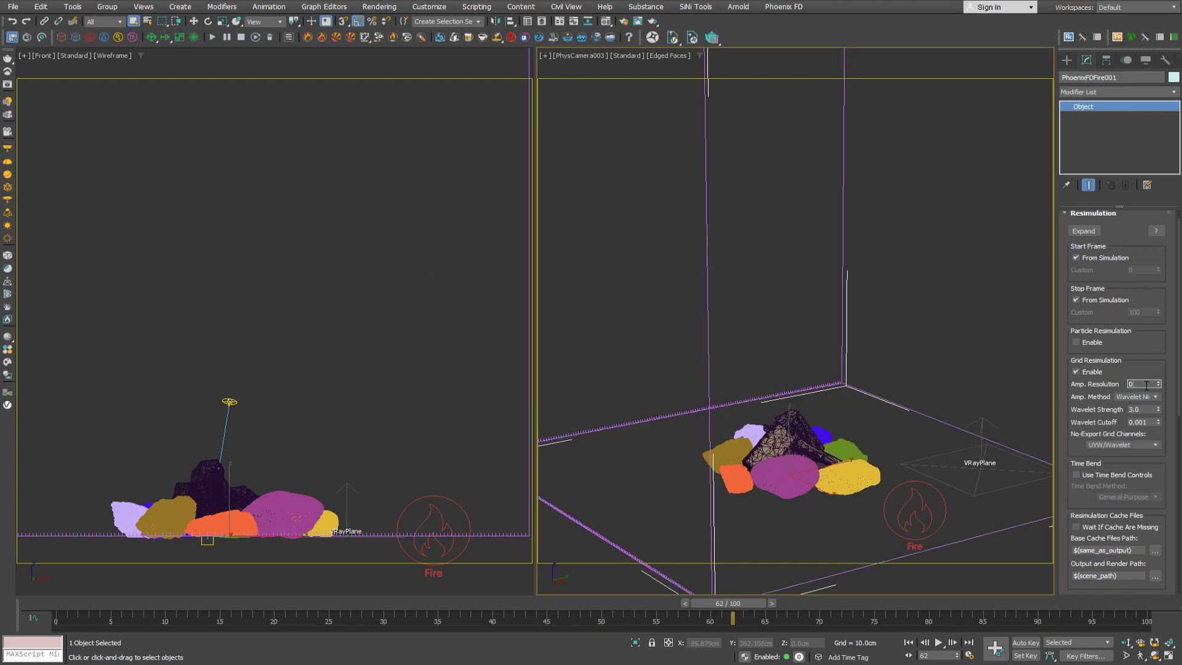
{"action": "key", "text": "Return"}
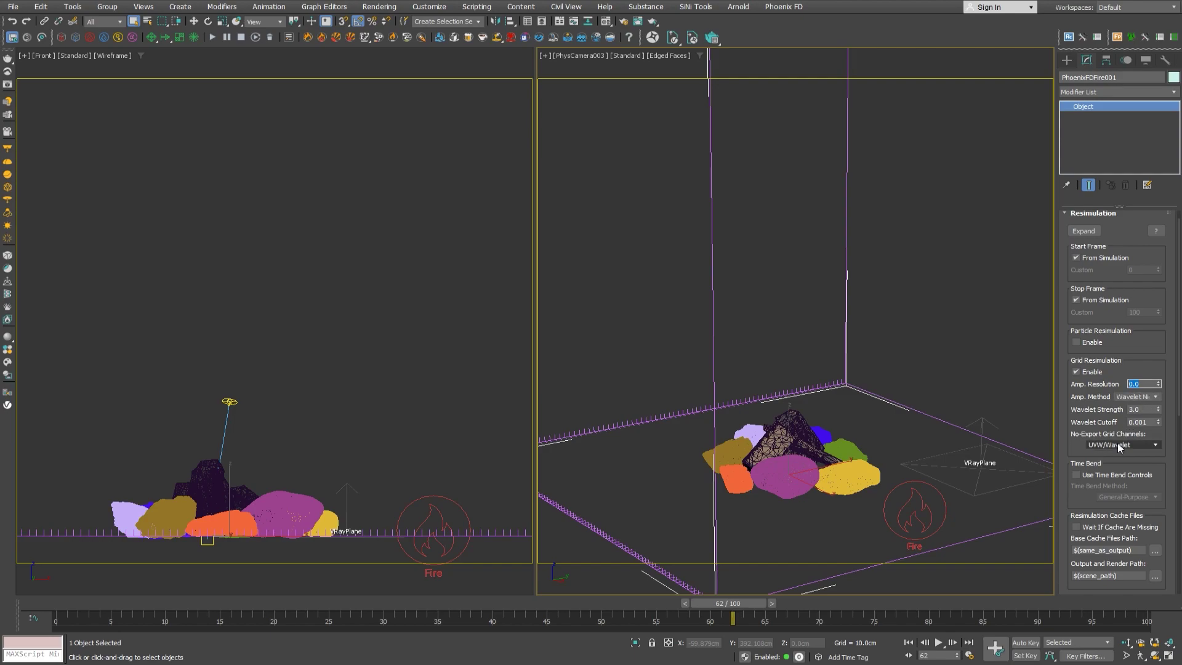
{"action": "left_click", "coordinate": [1088, 475]}
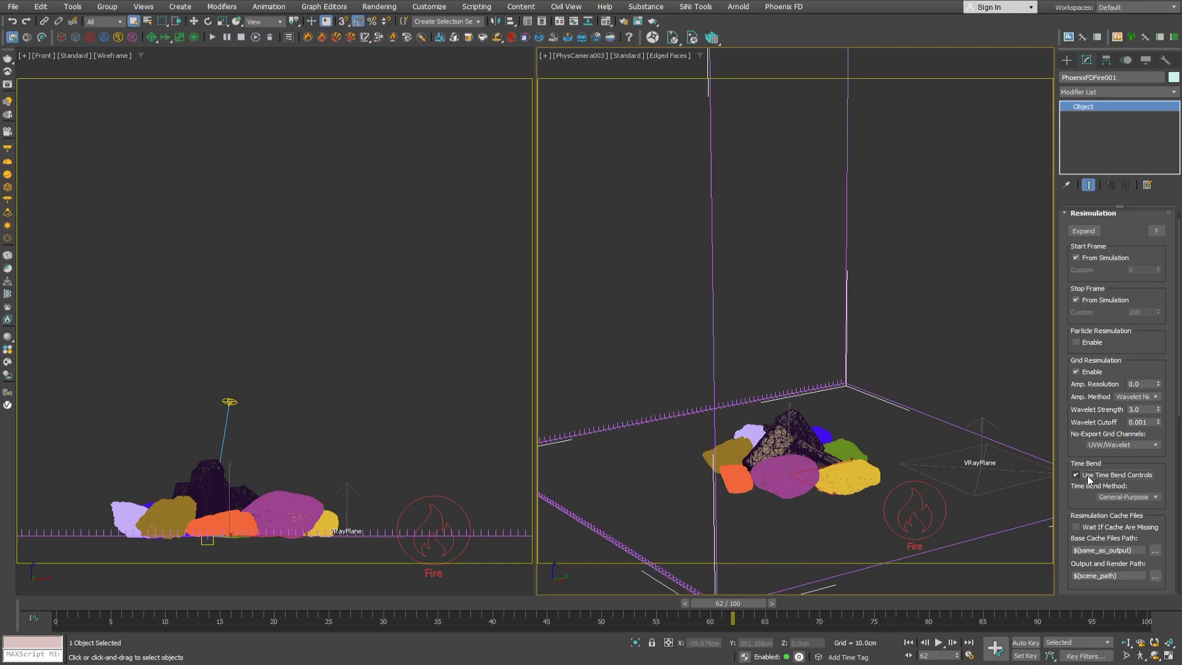
{"action": "left_click", "coordinate": [784, 7]}
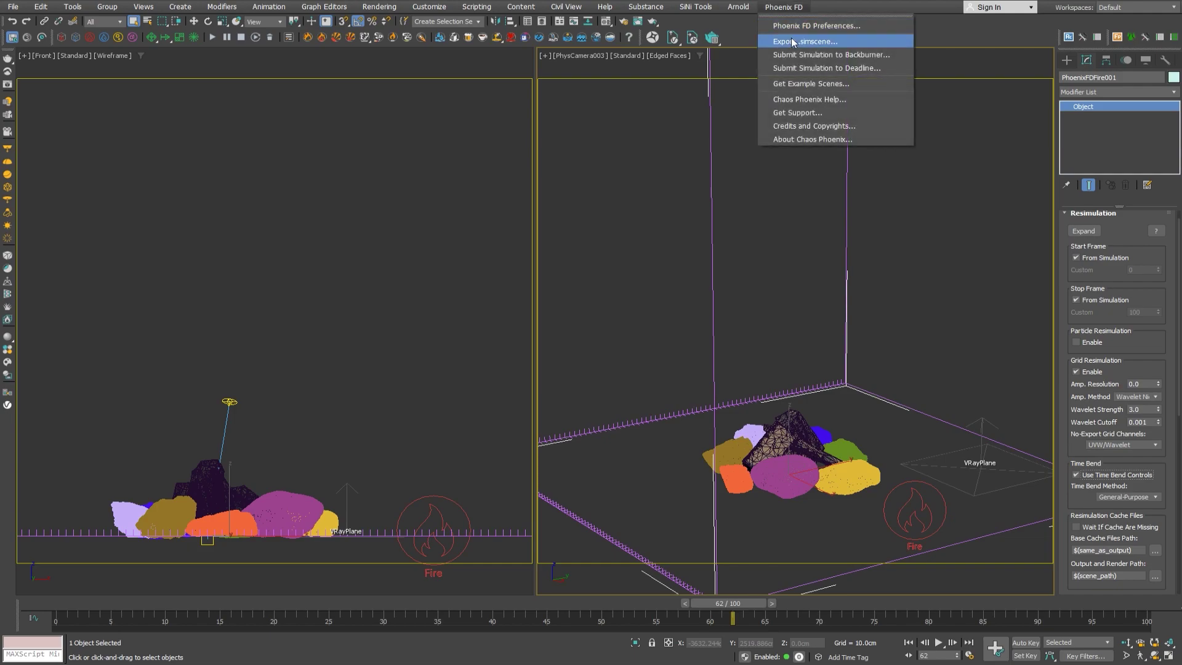
Step: Export the resimulation as a .simscene, resimulate it standalone to frame 100, and preview it
{"action": "left_click", "coordinate": [792, 40]}
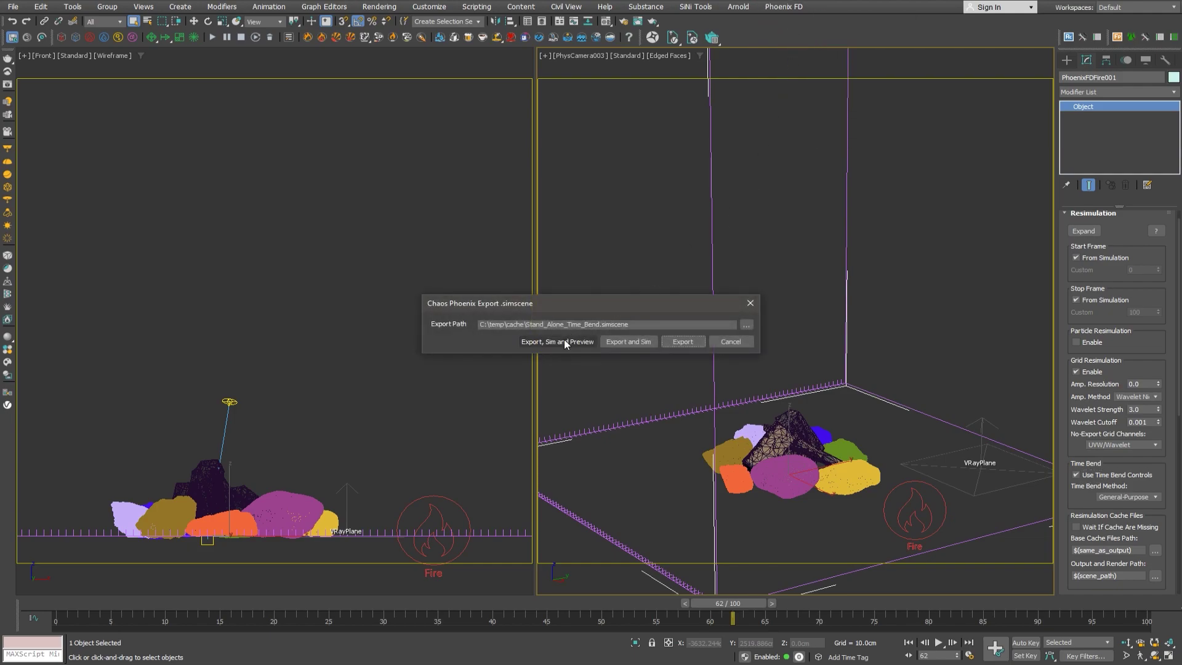
{"action": "left_click", "coordinate": [564, 342]}
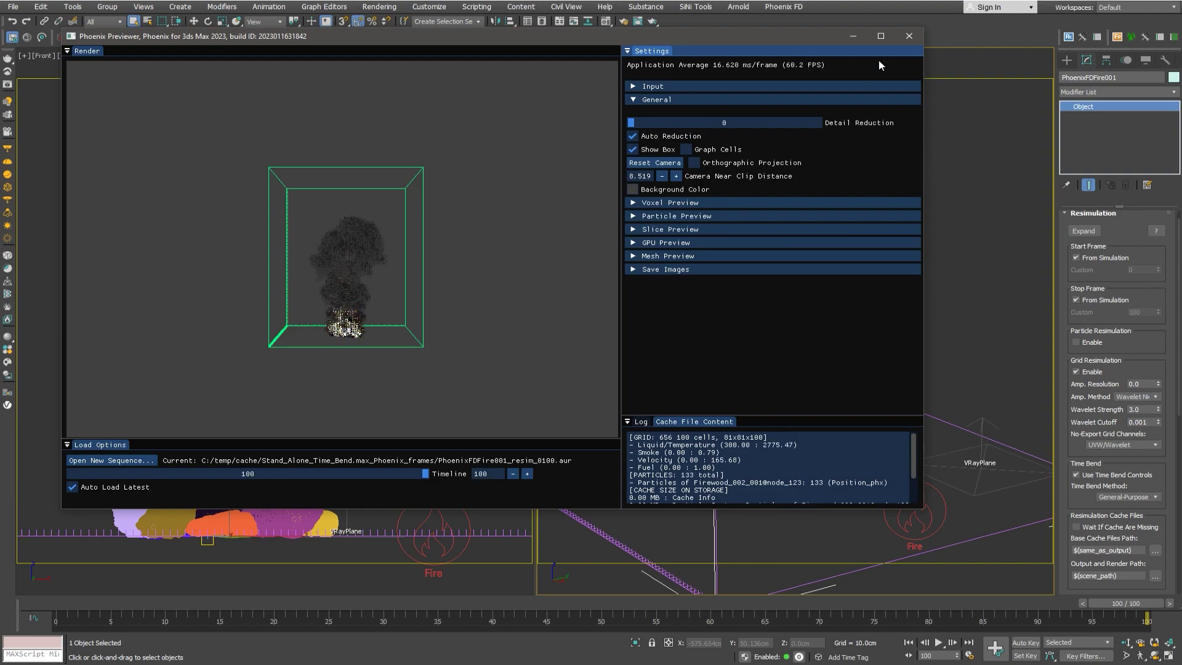
{"action": "left_click", "coordinate": [909, 36]}
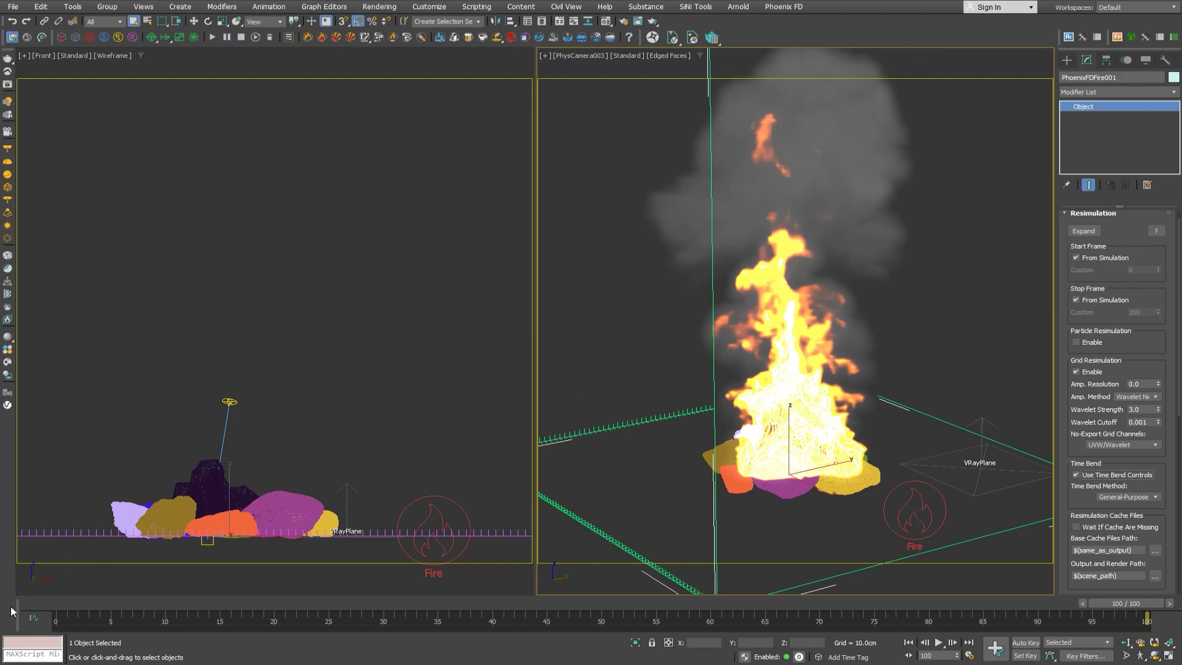
{"action": "left_click_drag", "start_coordinate": [49, 608], "coordinate": [1014, 607]}
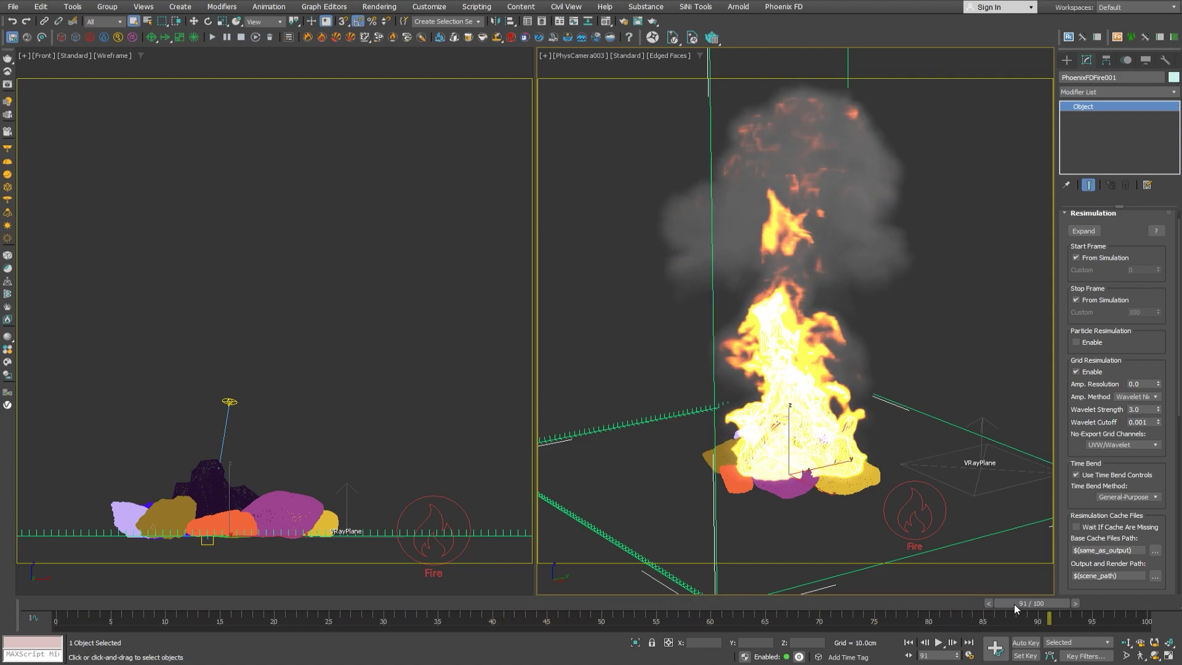
{"action": "left_click", "coordinate": [938, 644]}
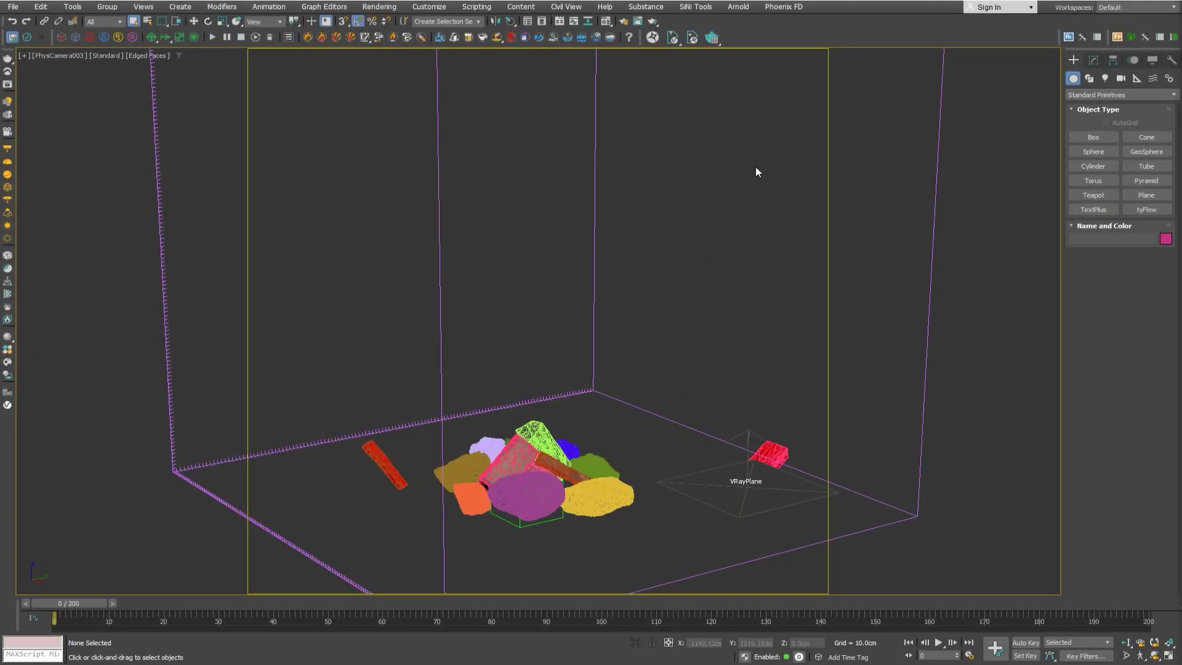
Step: Submit the fire simulation to Deadline as a .simscene file job
{"action": "left_click", "coordinate": [783, 8]}
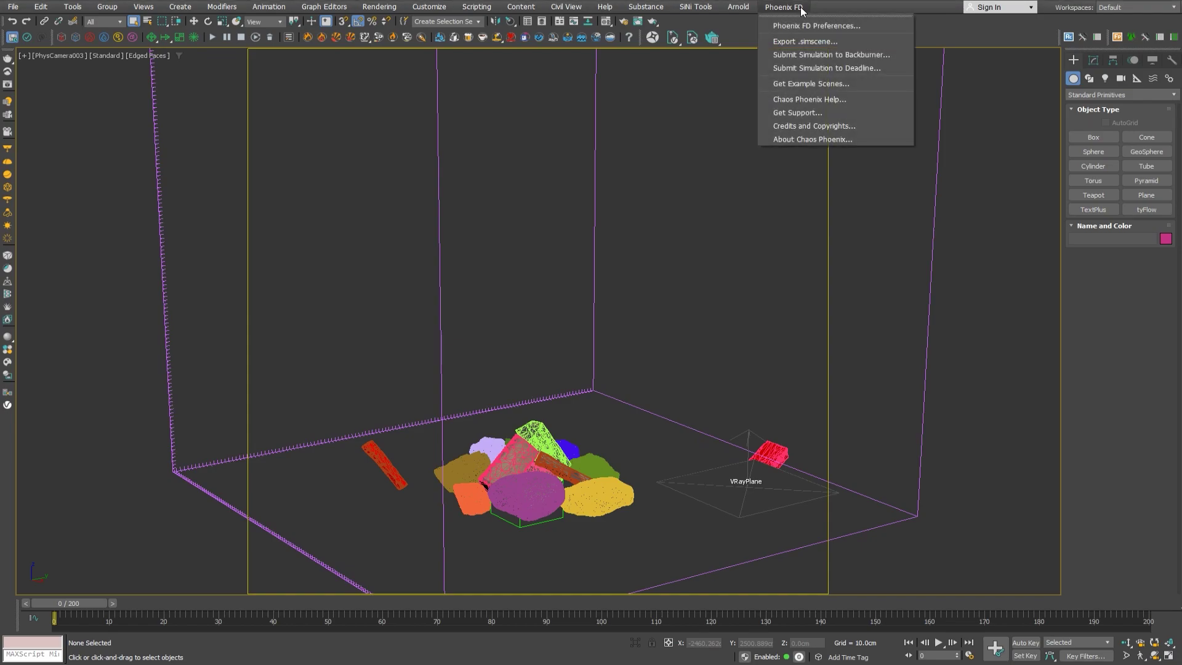
{"action": "left_click", "coordinate": [799, 68]}
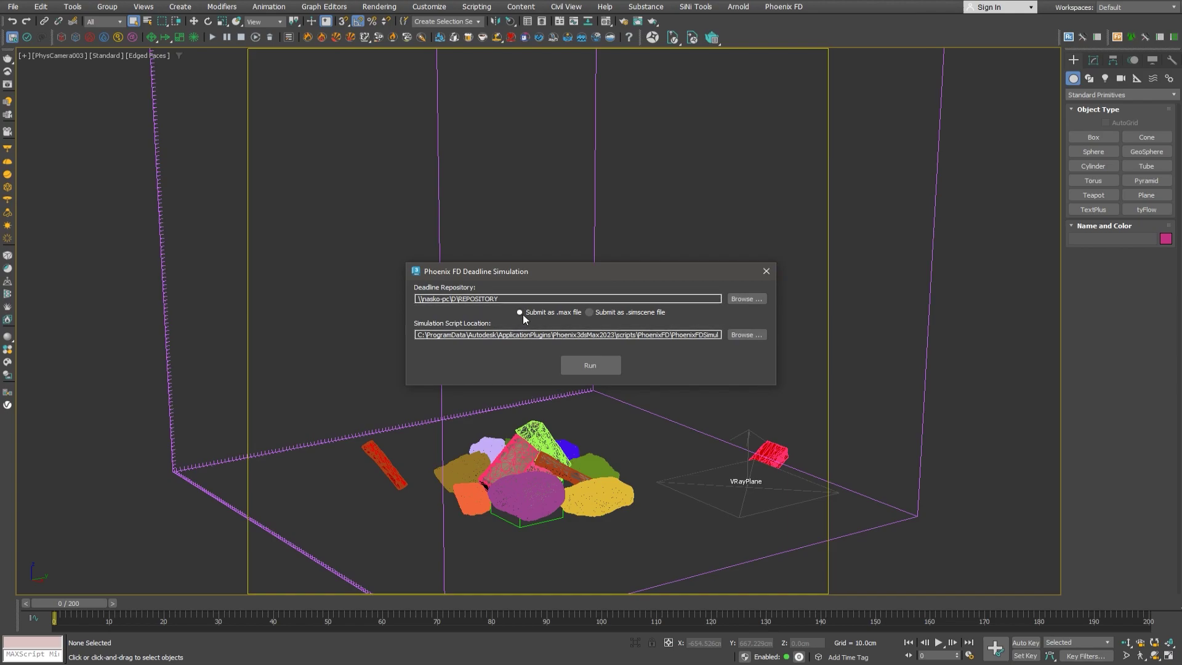
{"action": "left_click", "coordinate": [607, 312]}
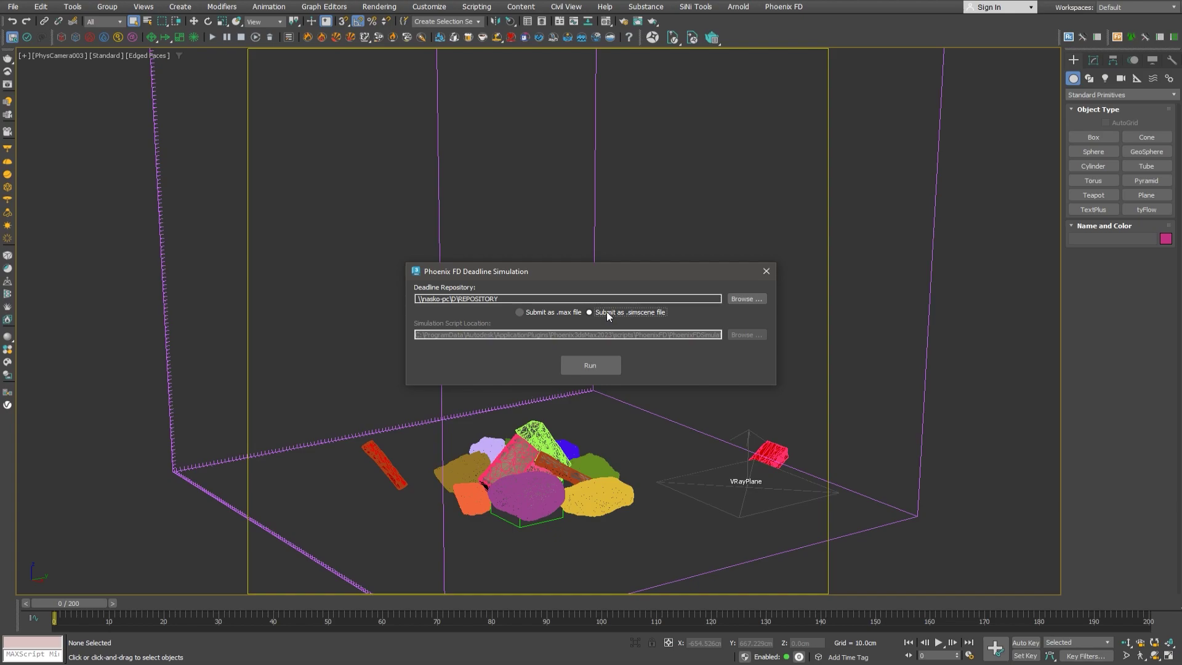
{"action": "left_click", "coordinate": [587, 365]}
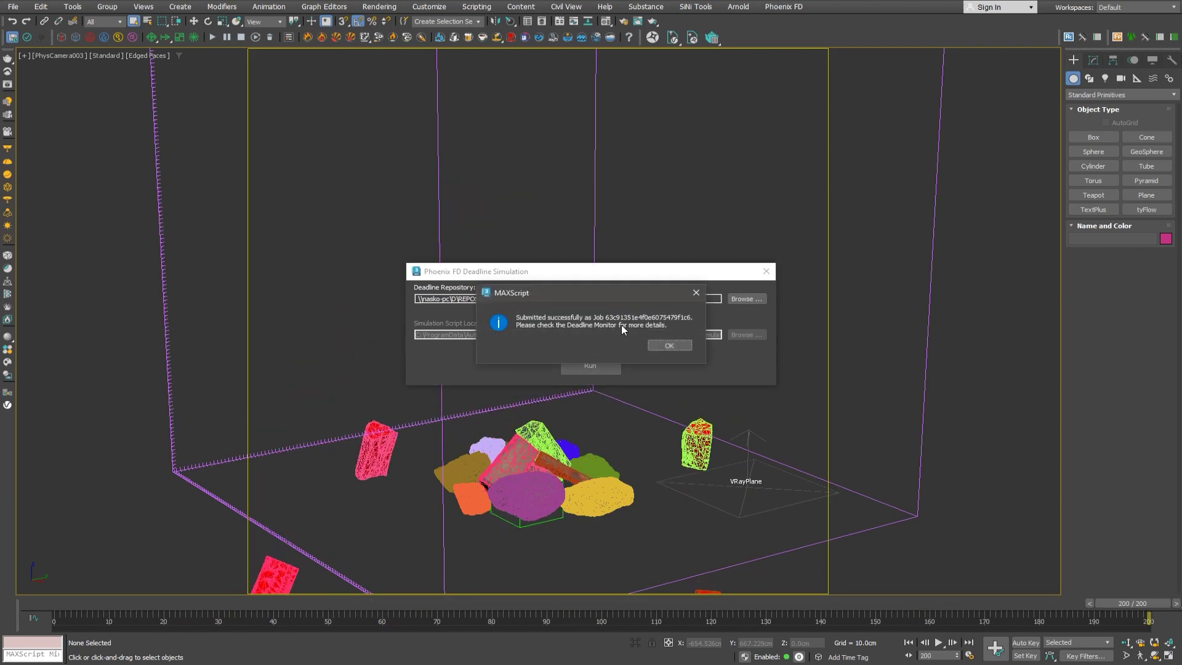
{"action": "left_click", "coordinate": [667, 345]}
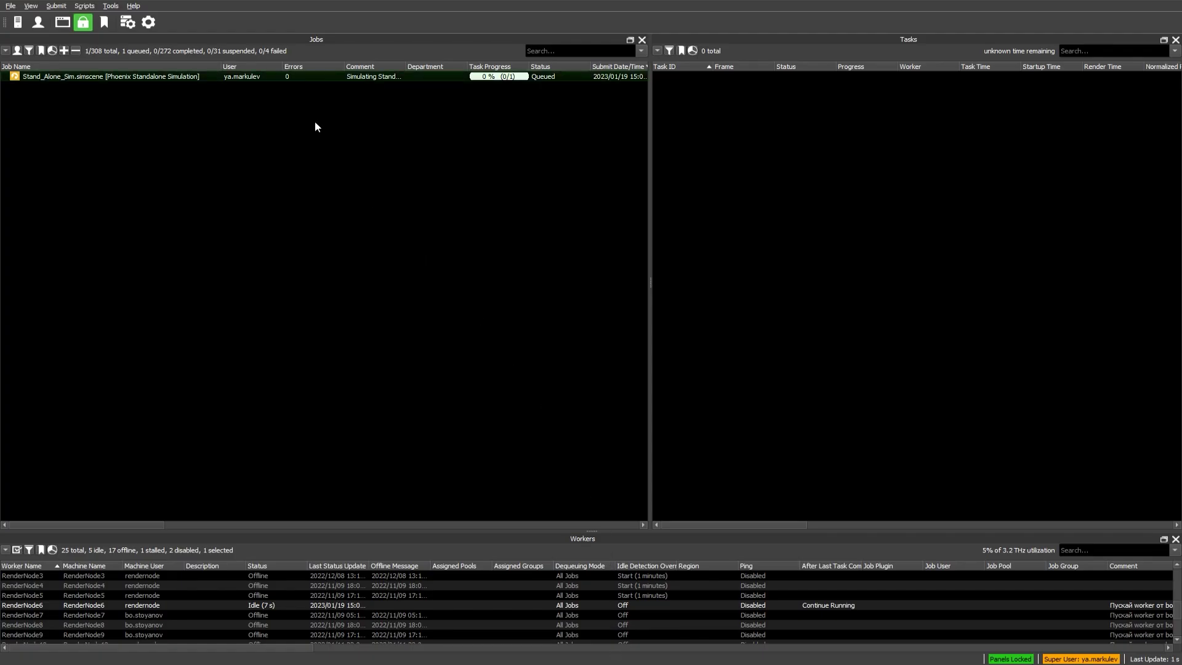
Step: Select the Stand_Alone_Sim.simscene job to view its task progress on RenderNode6
{"action": "left_click", "coordinate": [274, 77]}
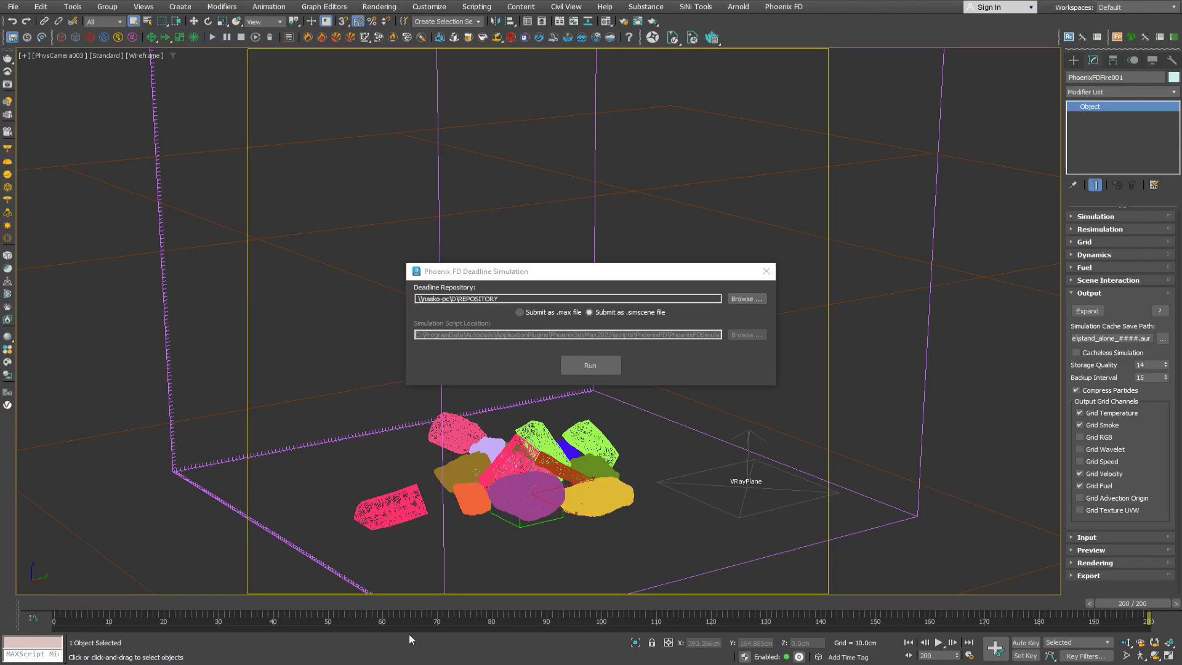
Step: Submit the simulation to Deadline again, this time as a .max file job
{"action": "left_click", "coordinate": [556, 311]}
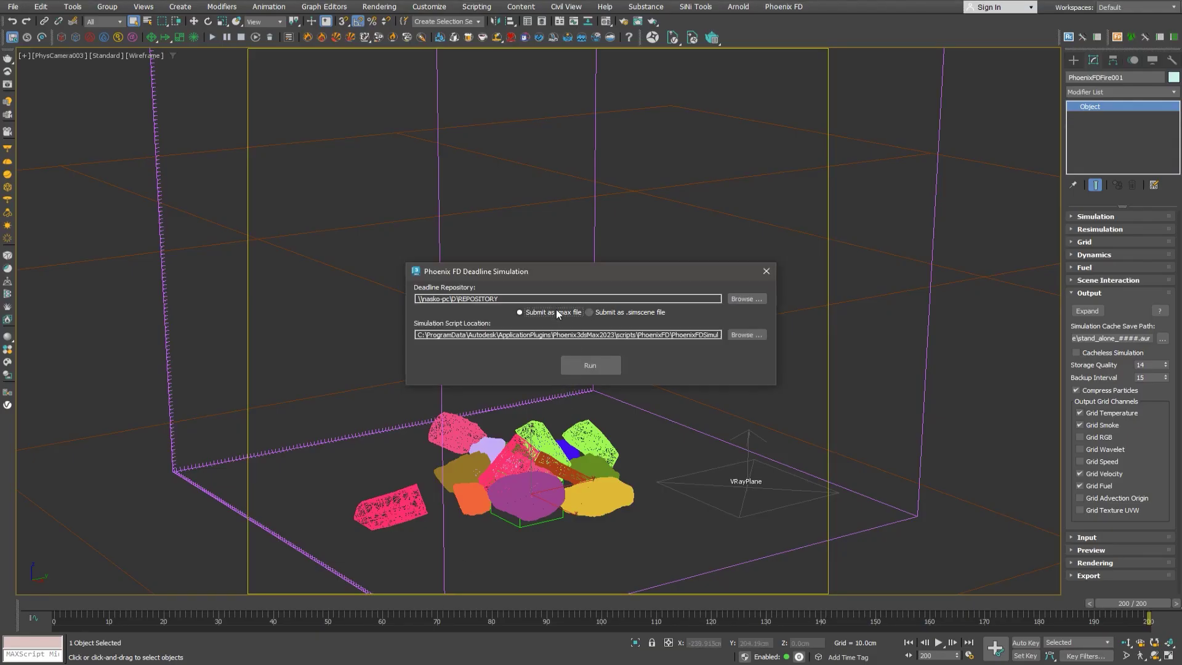
{"action": "left_click", "coordinate": [591, 366]}
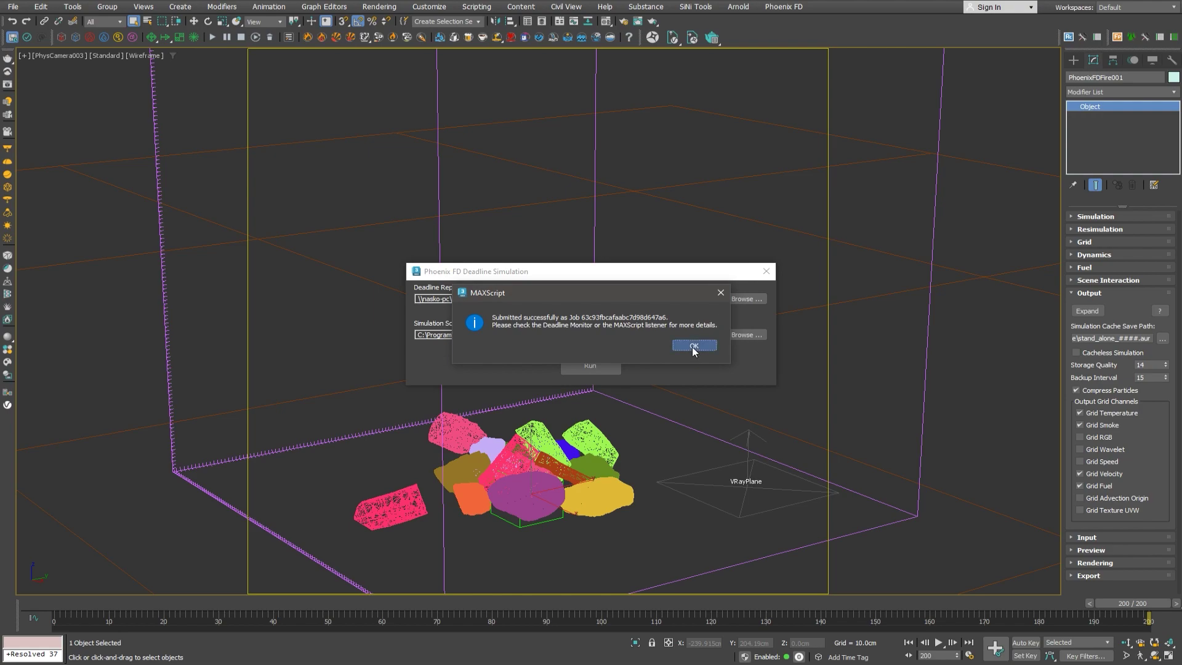
{"action": "left_click", "coordinate": [694, 346]}
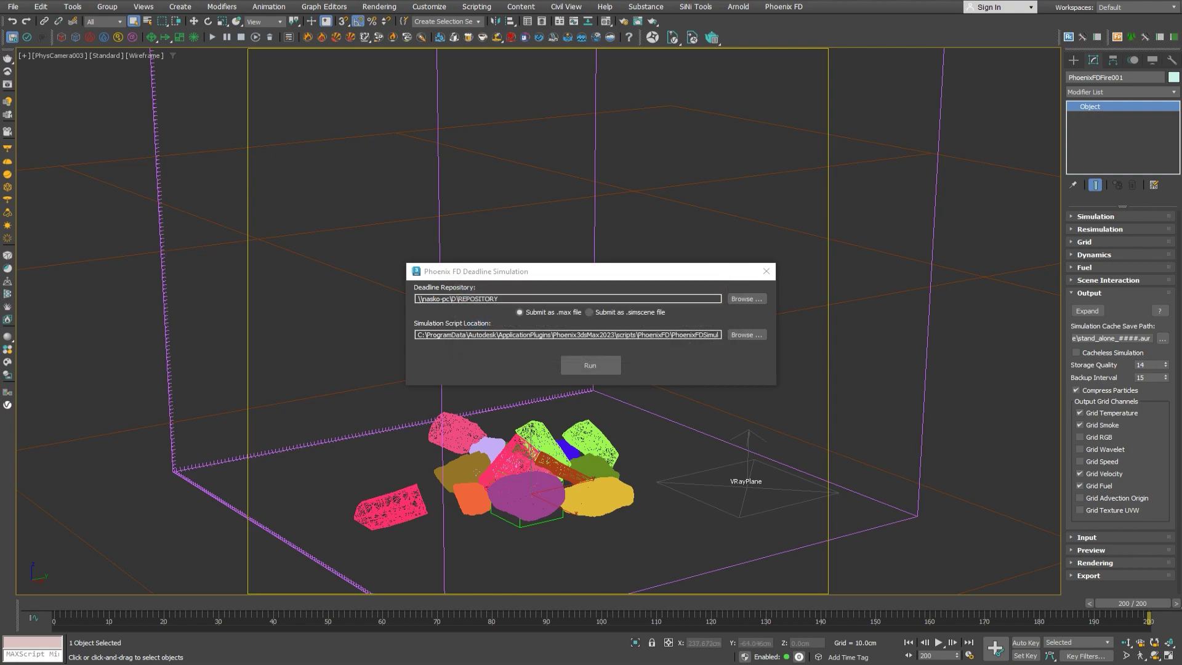